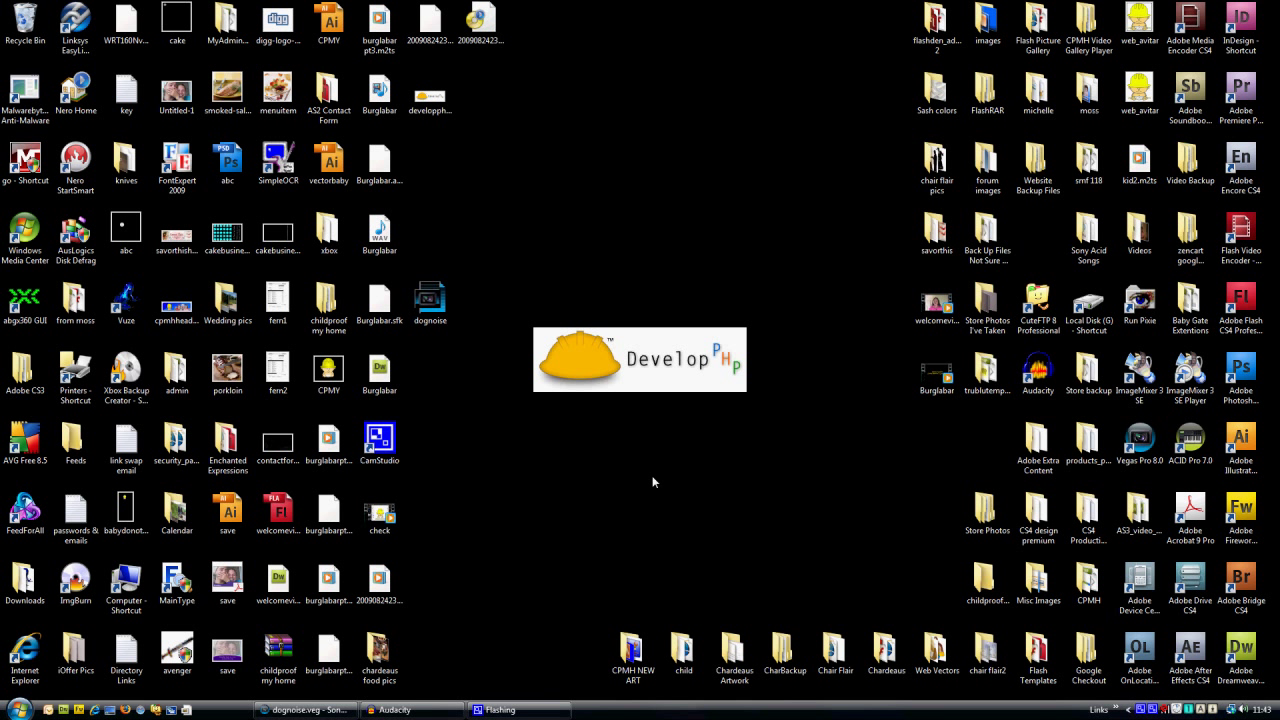
Restore the Sony Vegas window showing the dognoise.veg project from the taskbar.
left_click(330, 709)
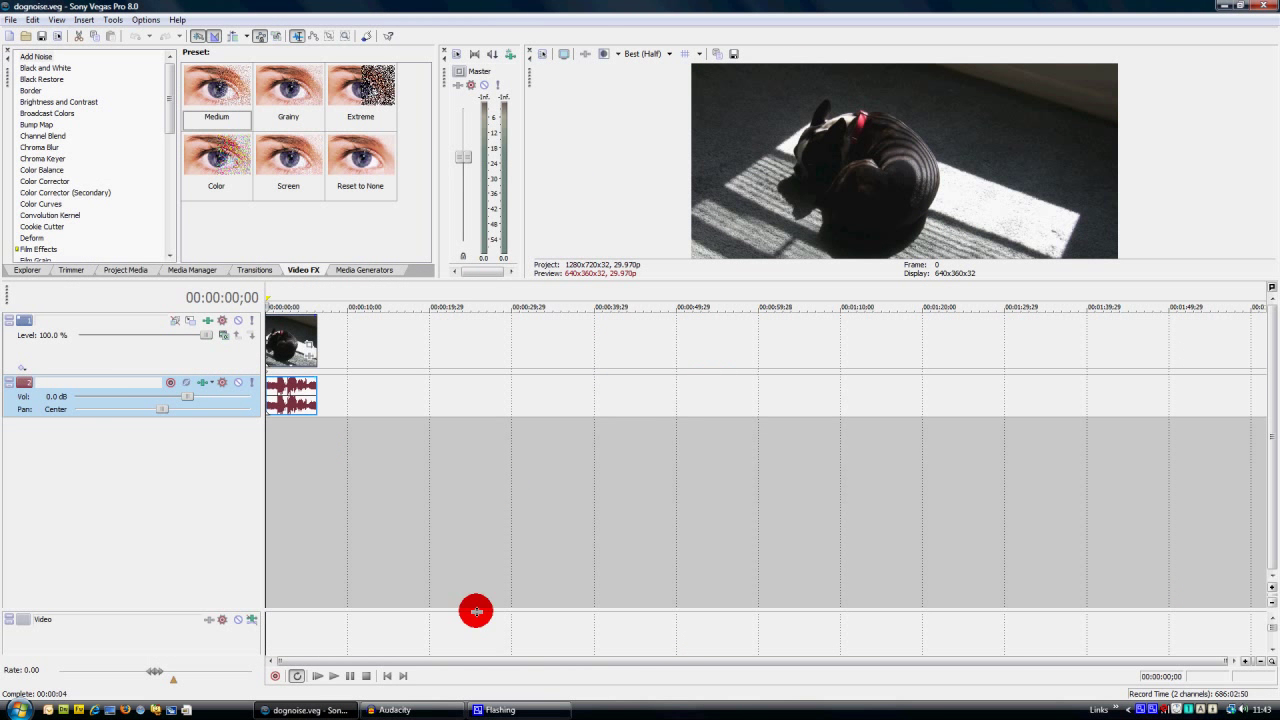
left_click(415, 710)
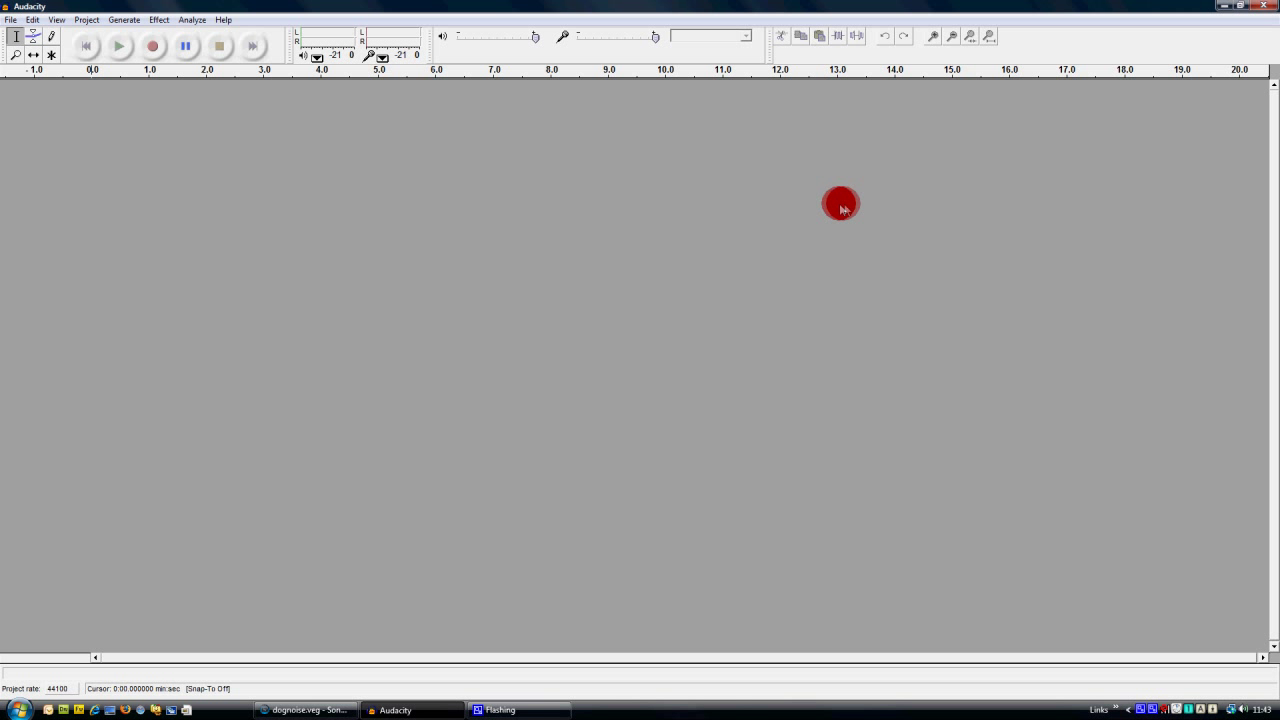
left_click(1227, 10)
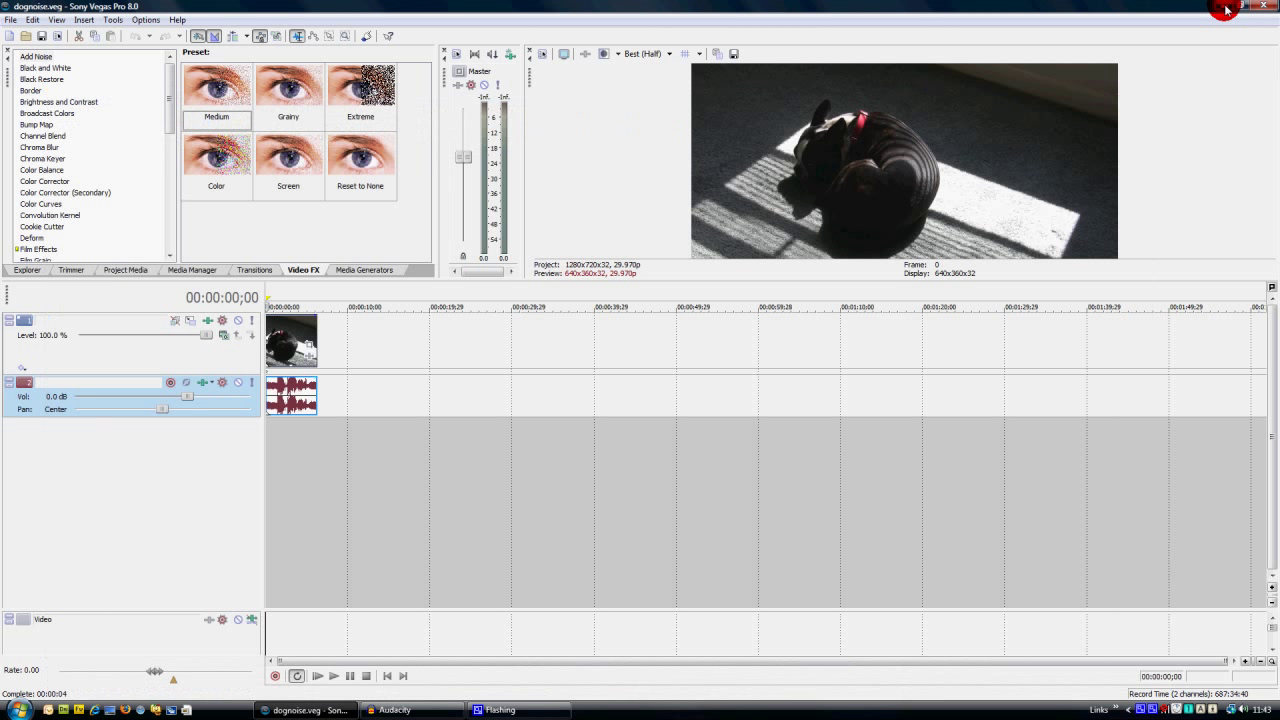
left_click(331, 677)
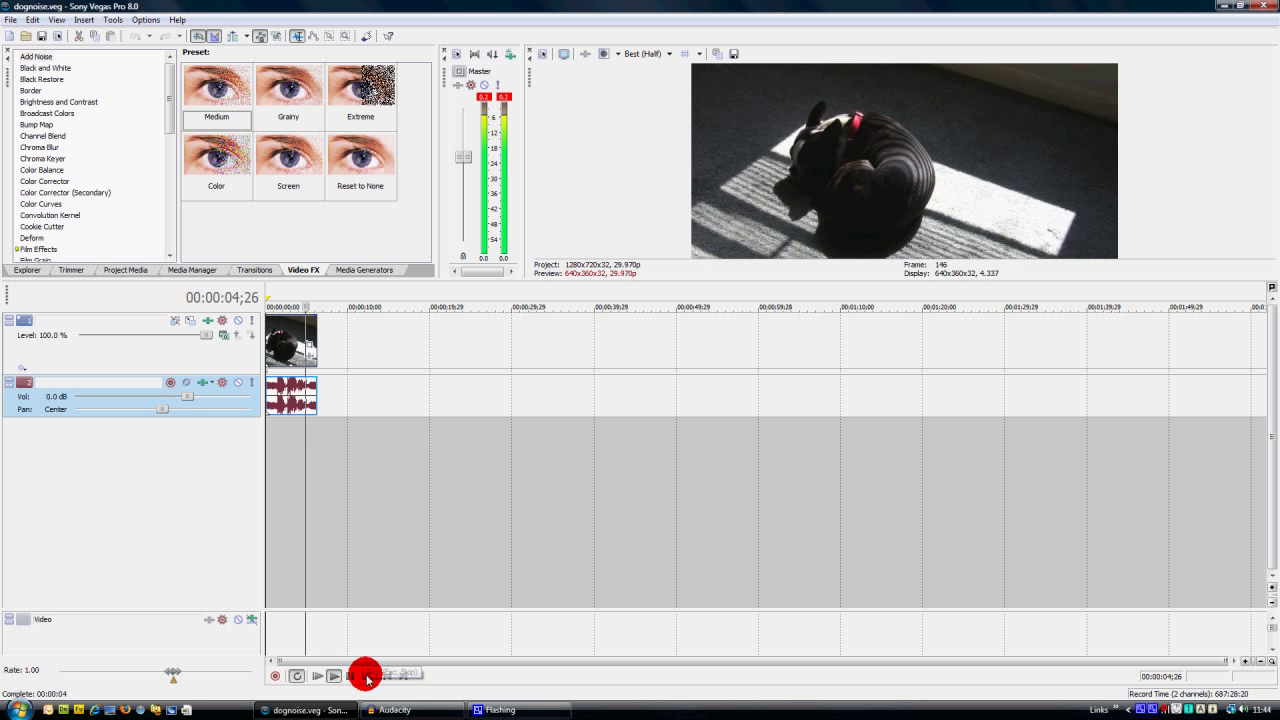
left_click(366, 677)
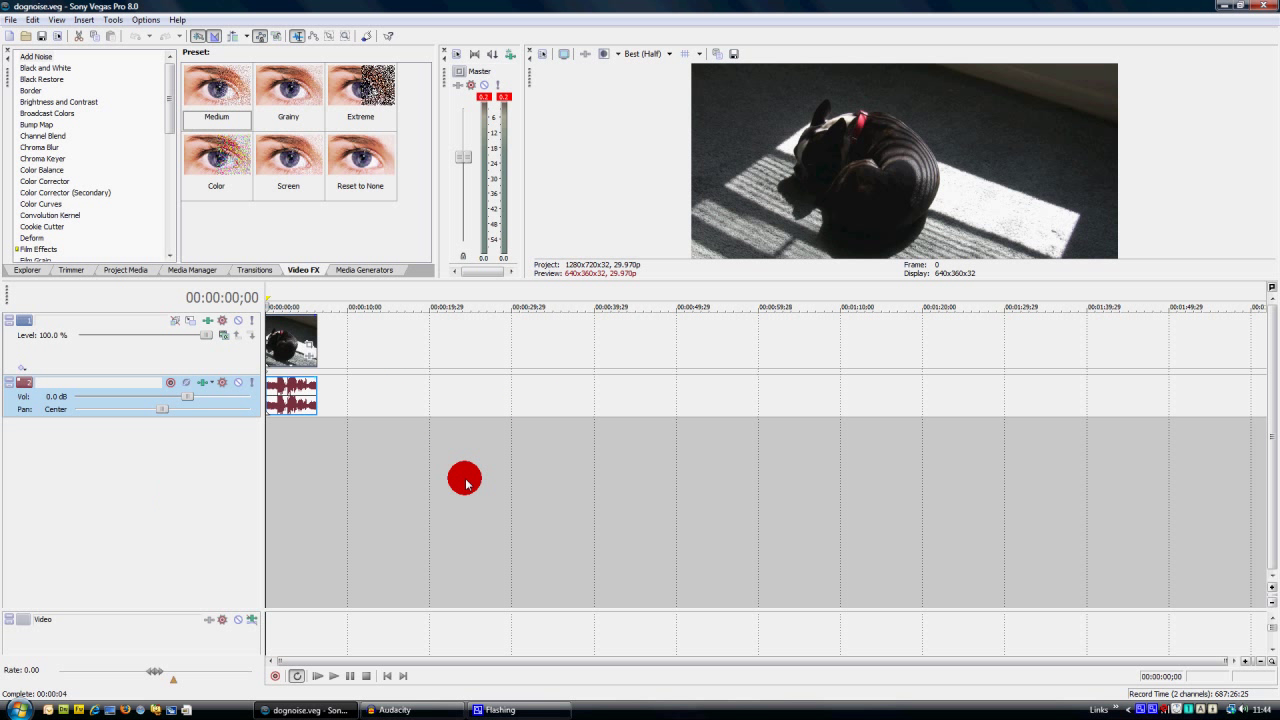
left_click(383, 497)
Render the selected dog clips as a dognoise AIFF file on the Desktop, then minimize Vegas.
left_click(288, 385)
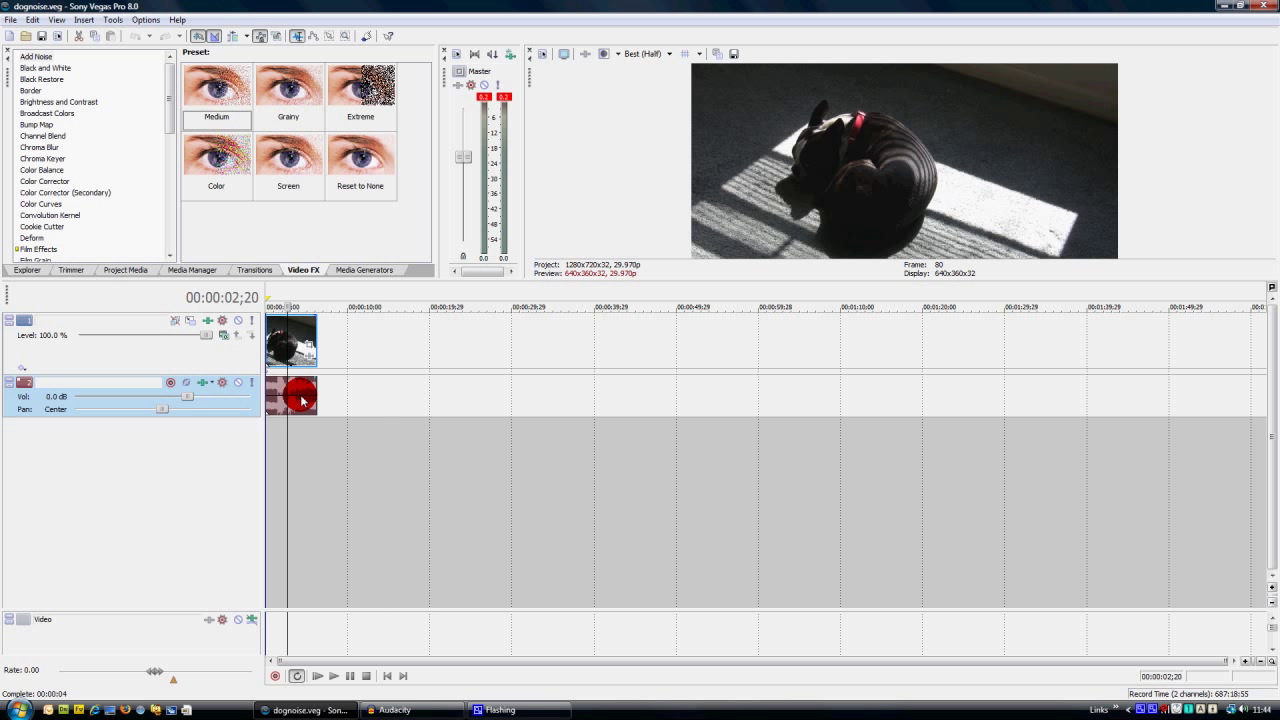
left_click(12, 21)
left_click(104, 113)
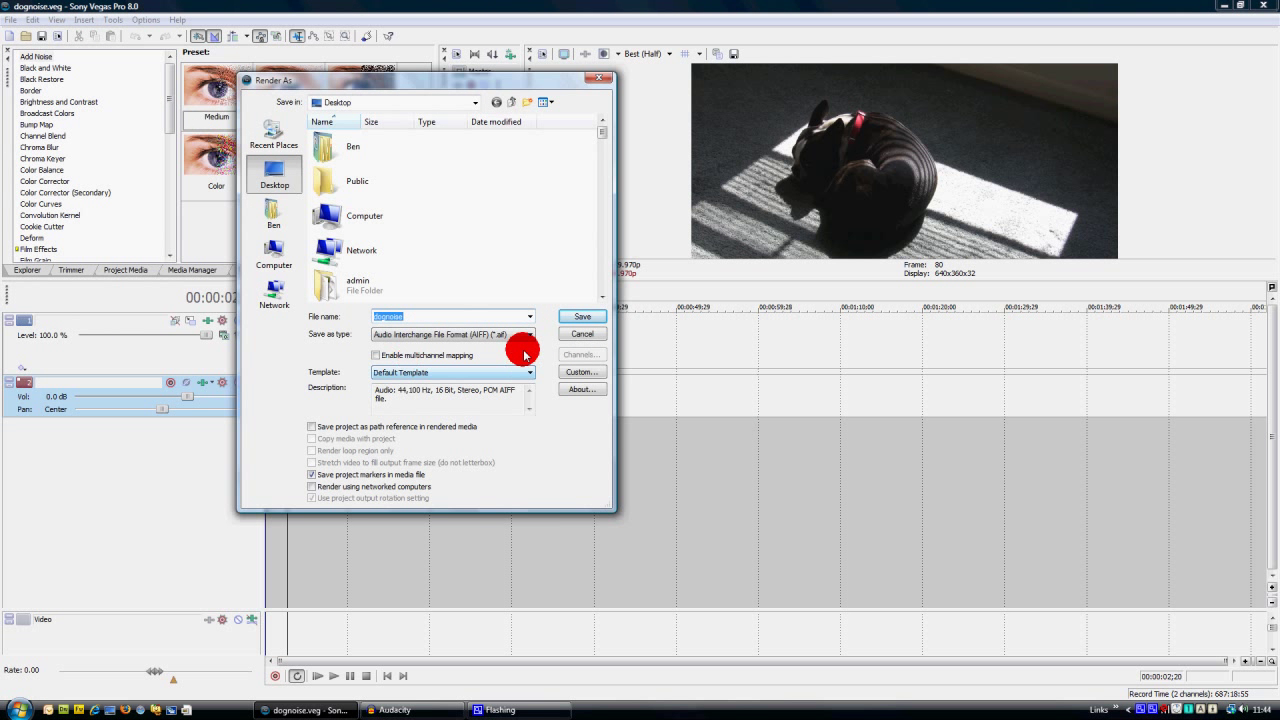
left_click(423, 336)
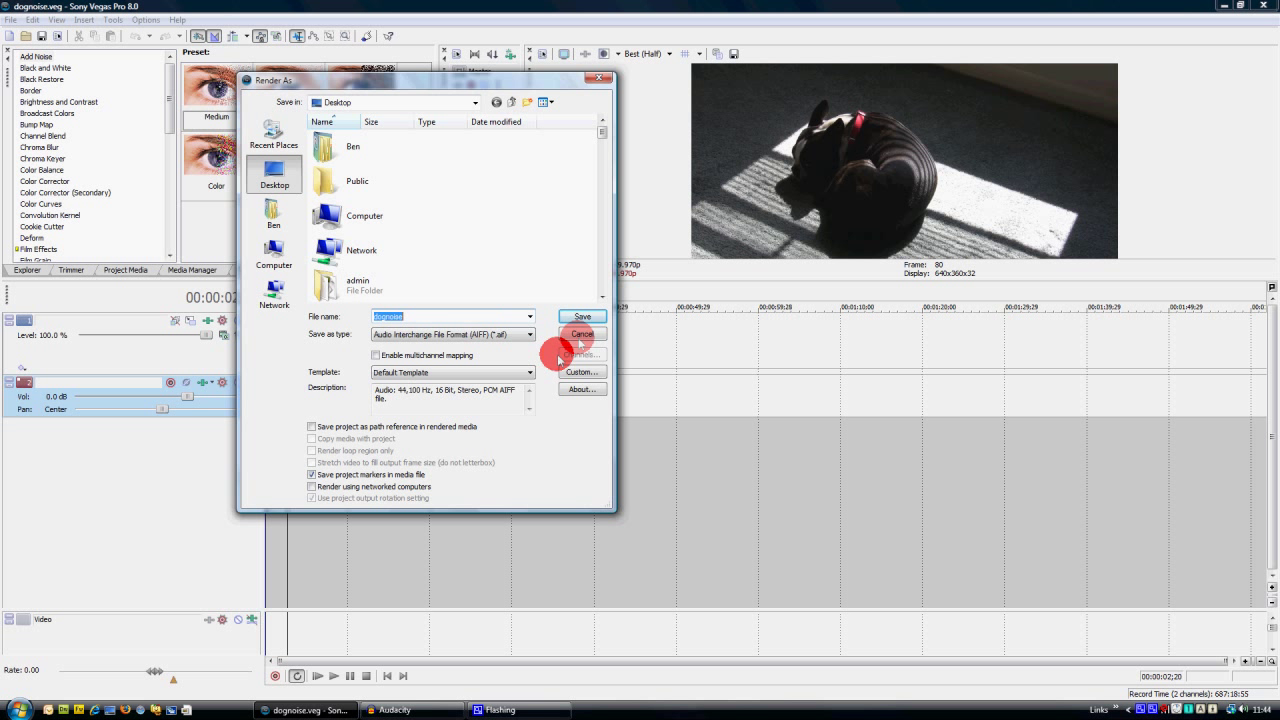
left_click(582, 334)
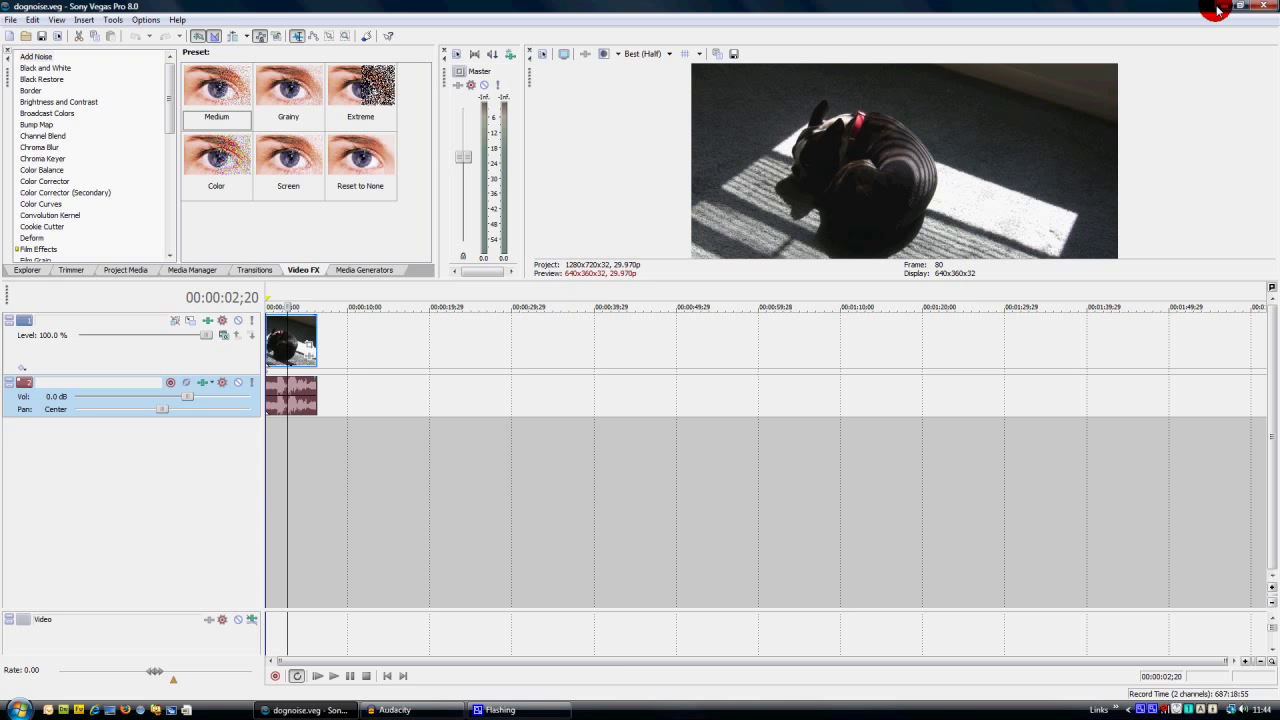
left_click(1217, 9)
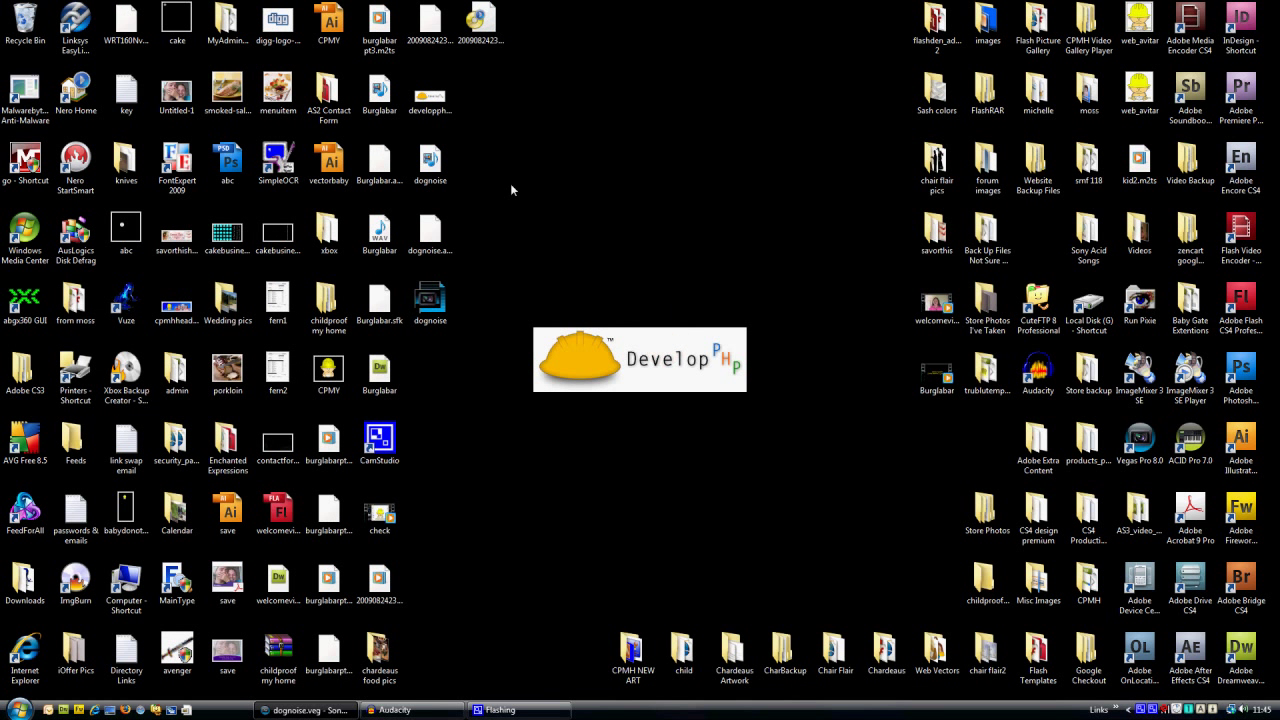
Open the dognoise audio in Audacity, play it, and select the hum-only stretch from 0.05 to 1.34 s.
left_click_drag(430, 160, 523, 270)
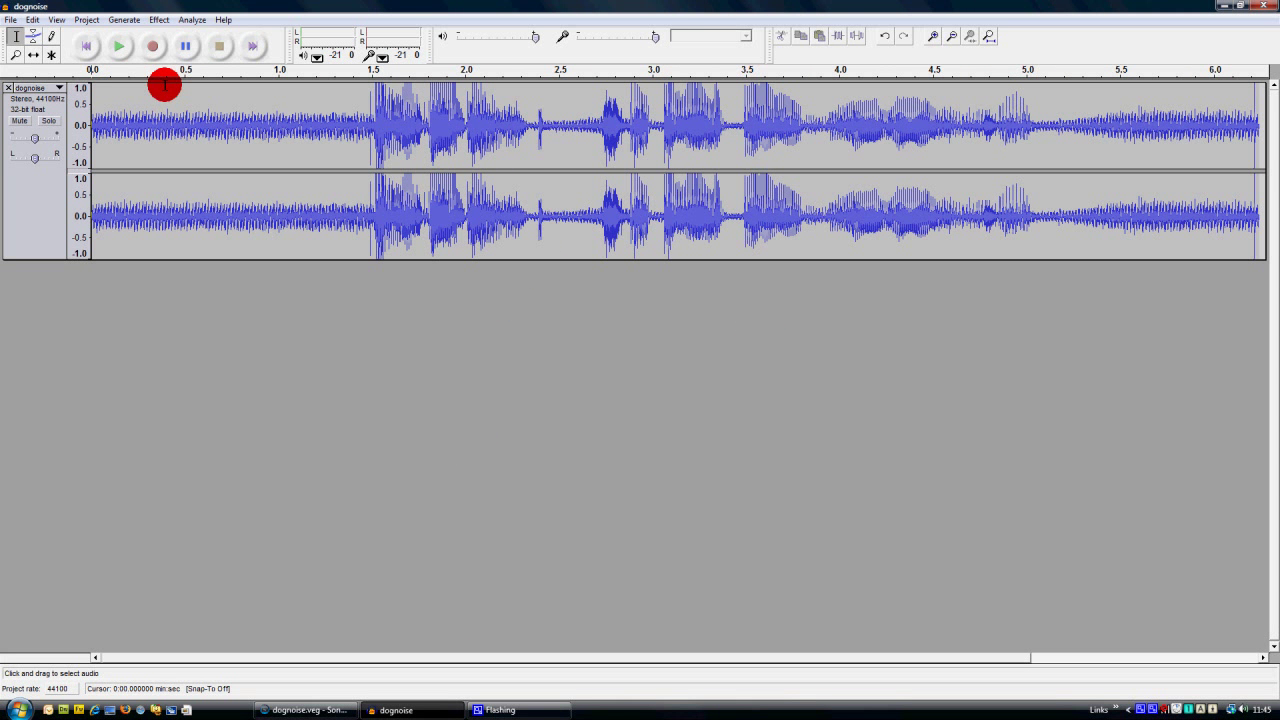
left_click(119, 46)
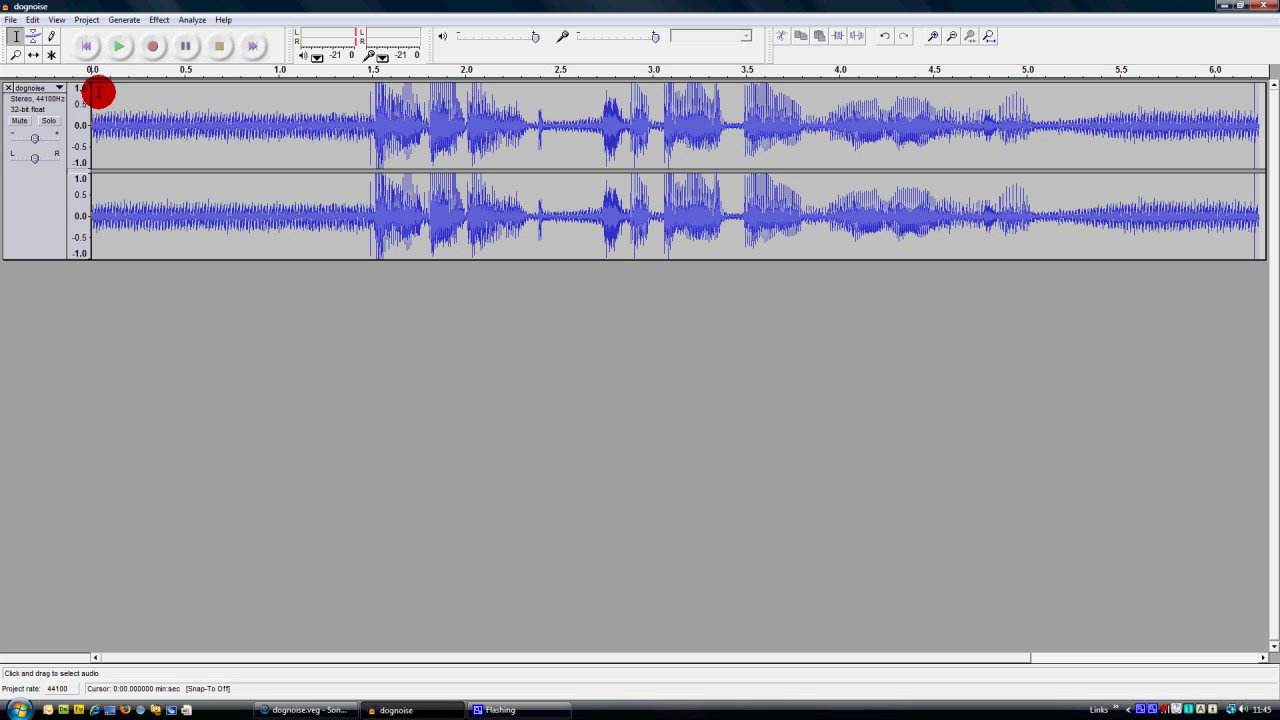
left_click_drag(99, 92, 352, 97)
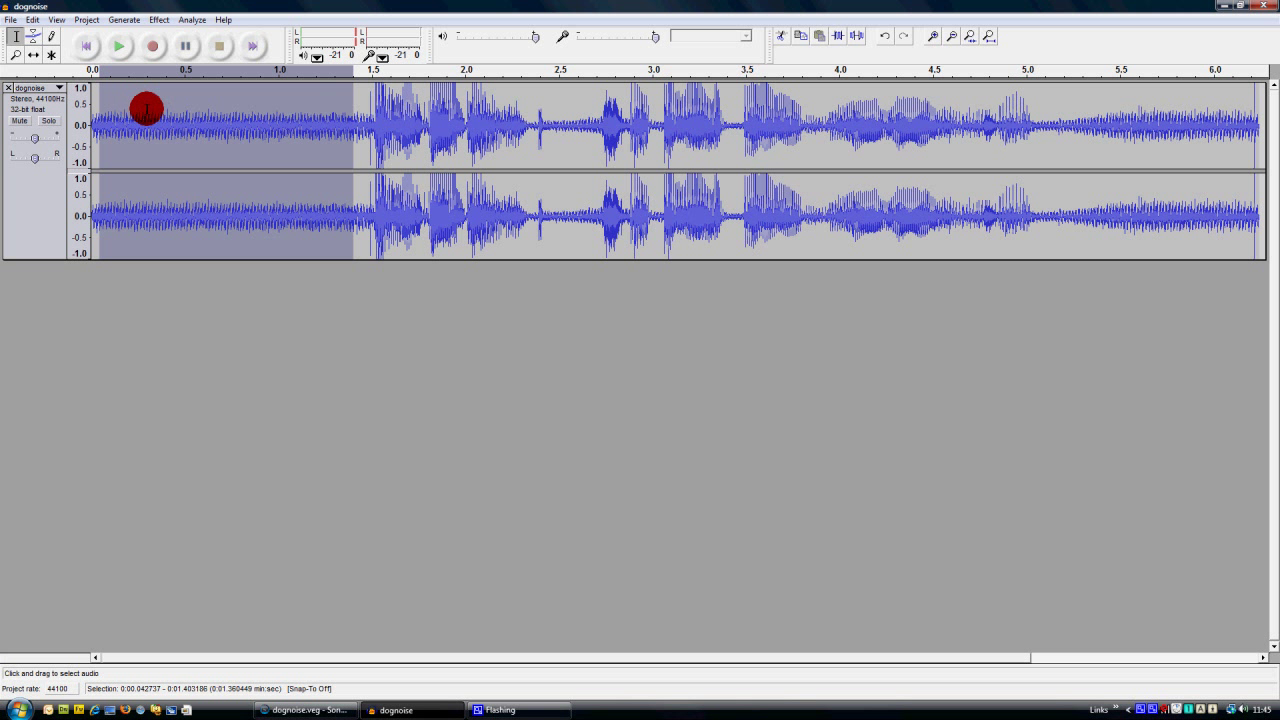
left_click(177, 140)
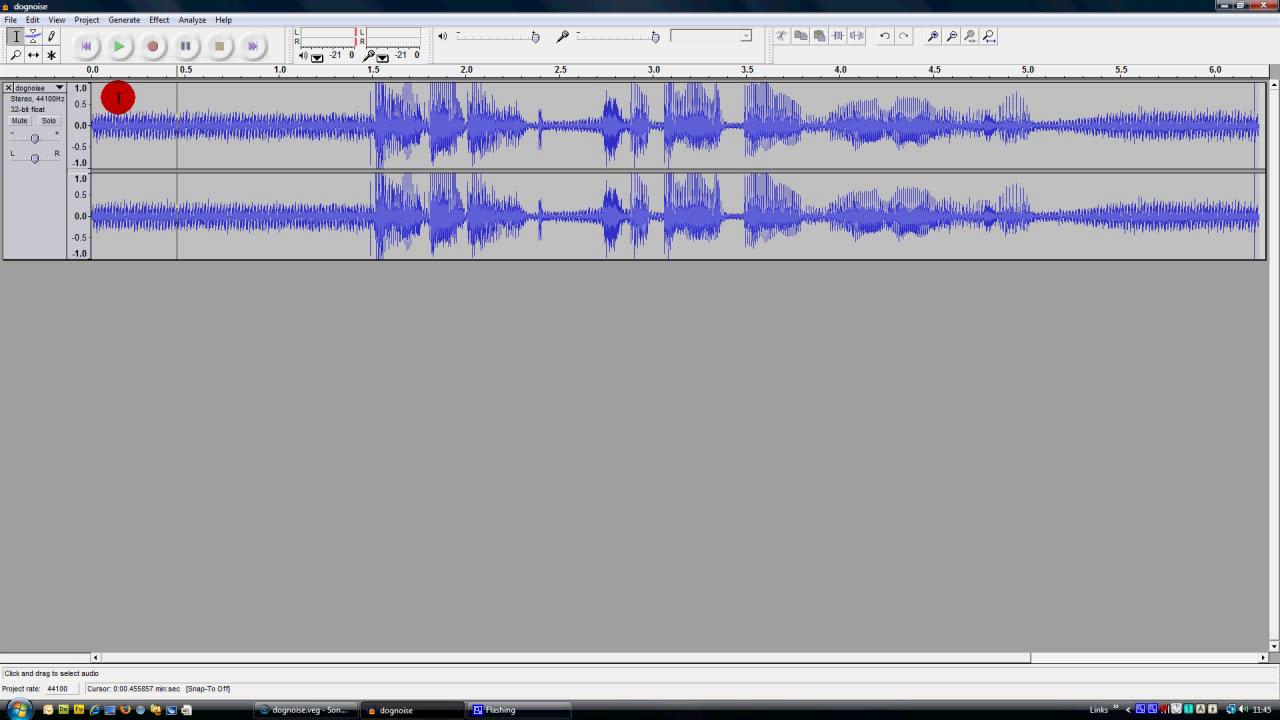
left_click_drag(105, 90, 348, 88)
left_click_drag(102, 100, 342, 100)
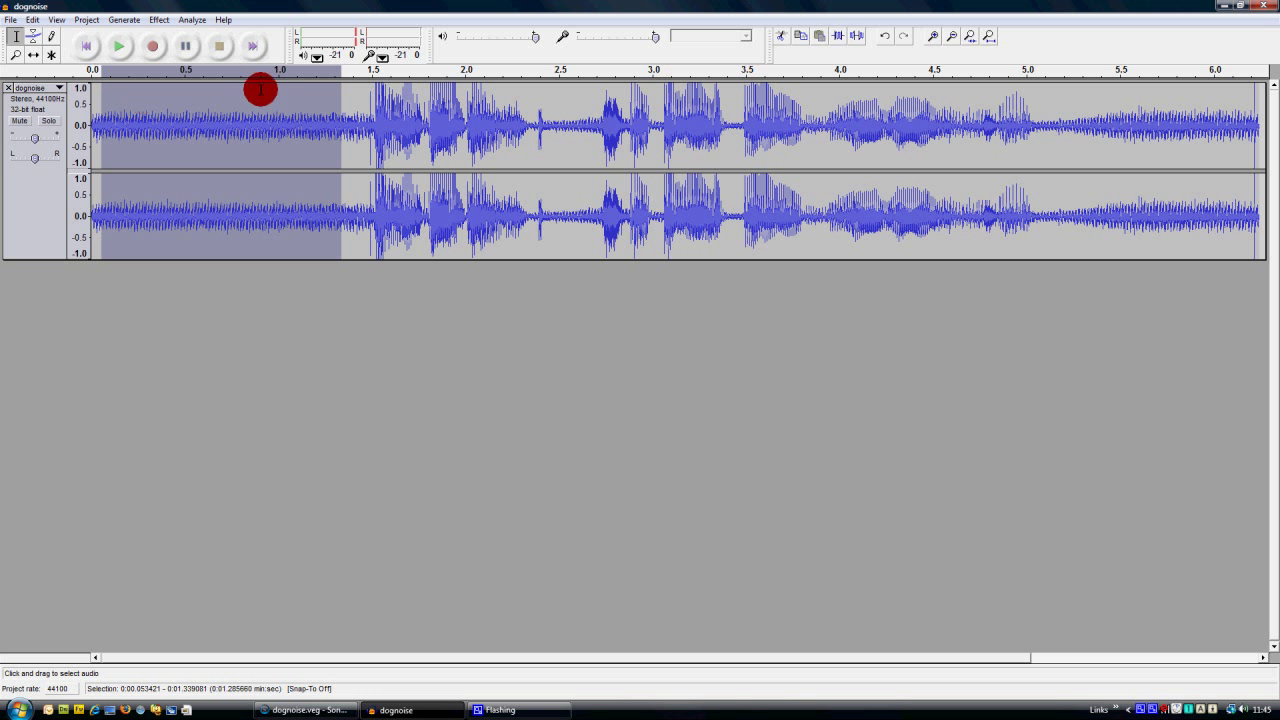
Play the selected hum sample and capture it as the Noise Removal noise profile.
left_click(119, 45)
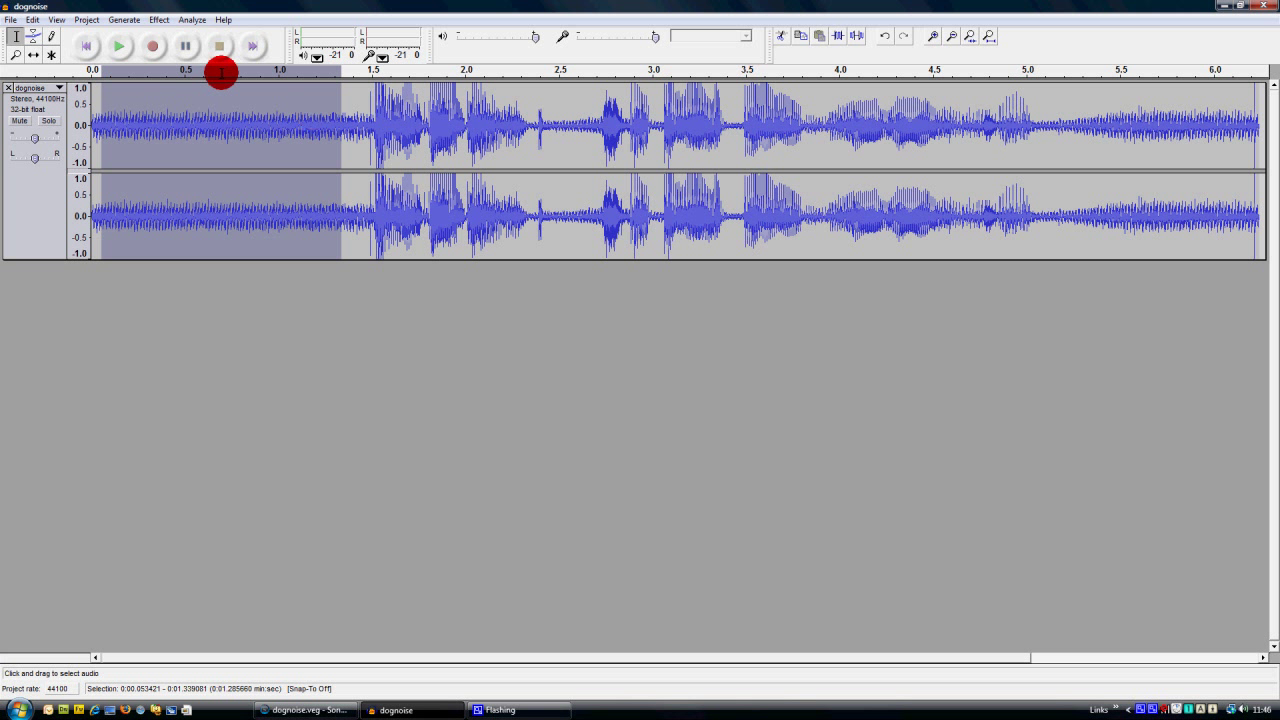
left_click(158, 20)
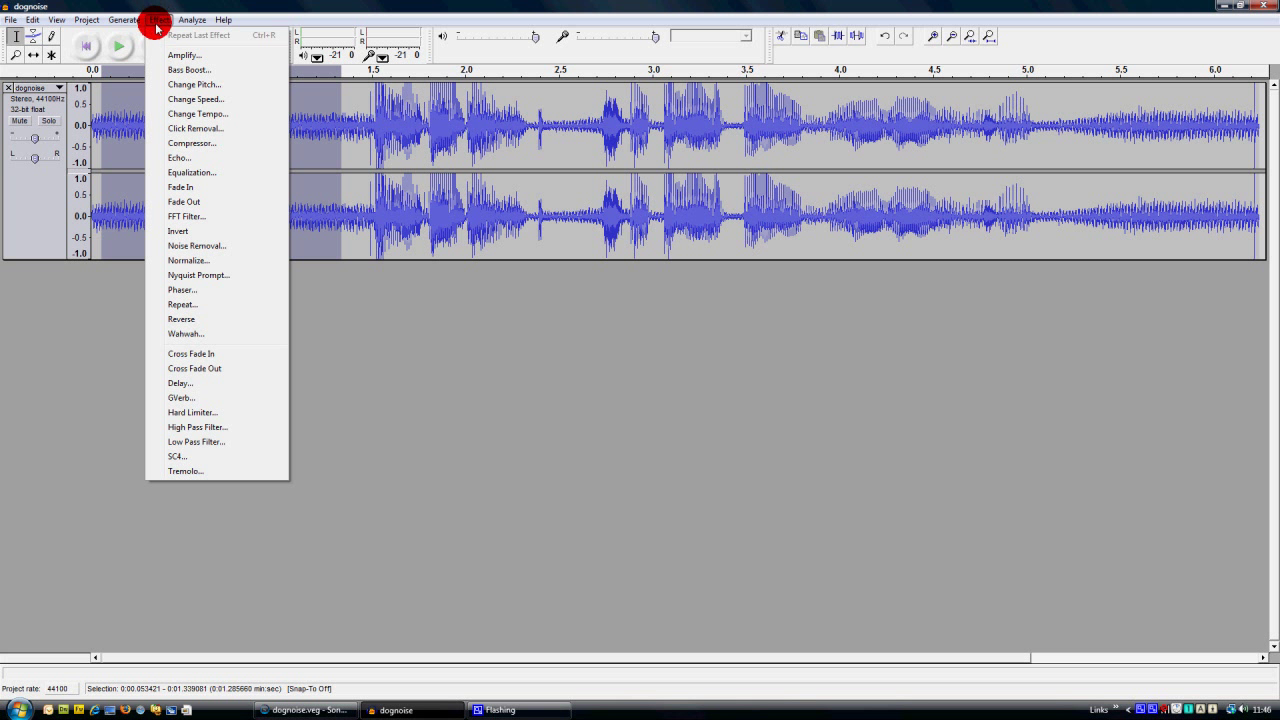
left_click(210, 245)
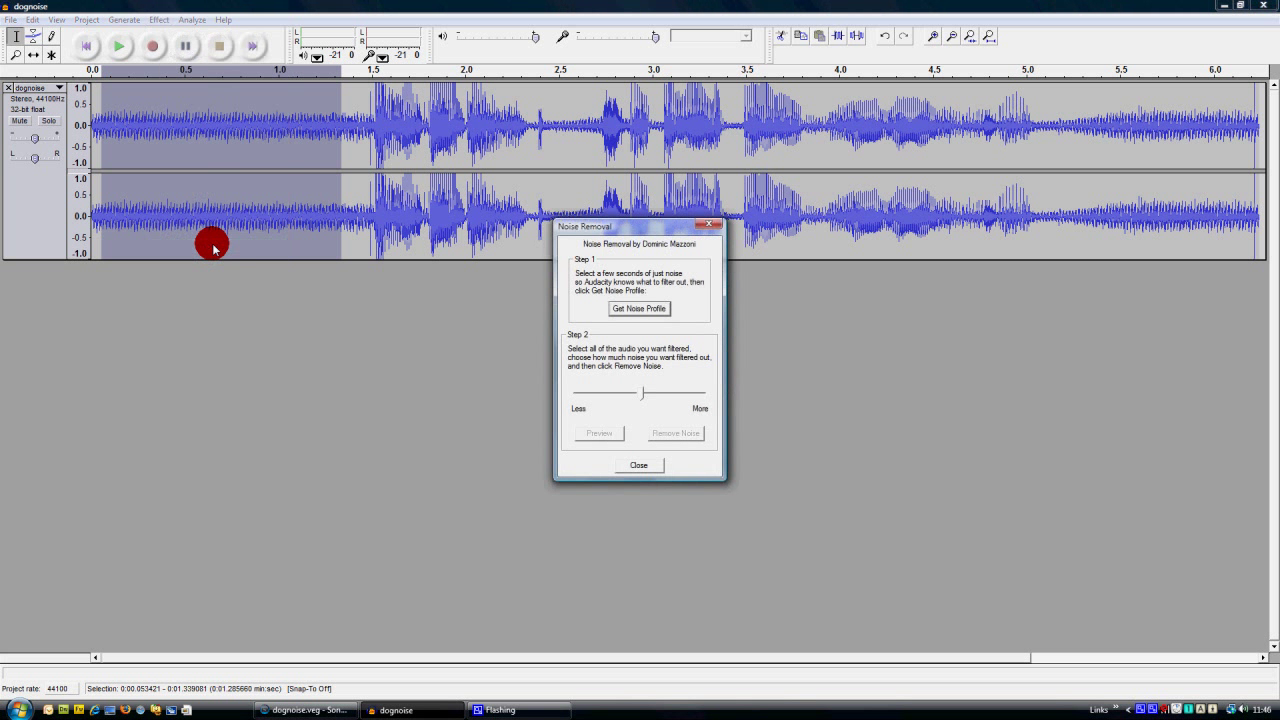
left_click(628, 309)
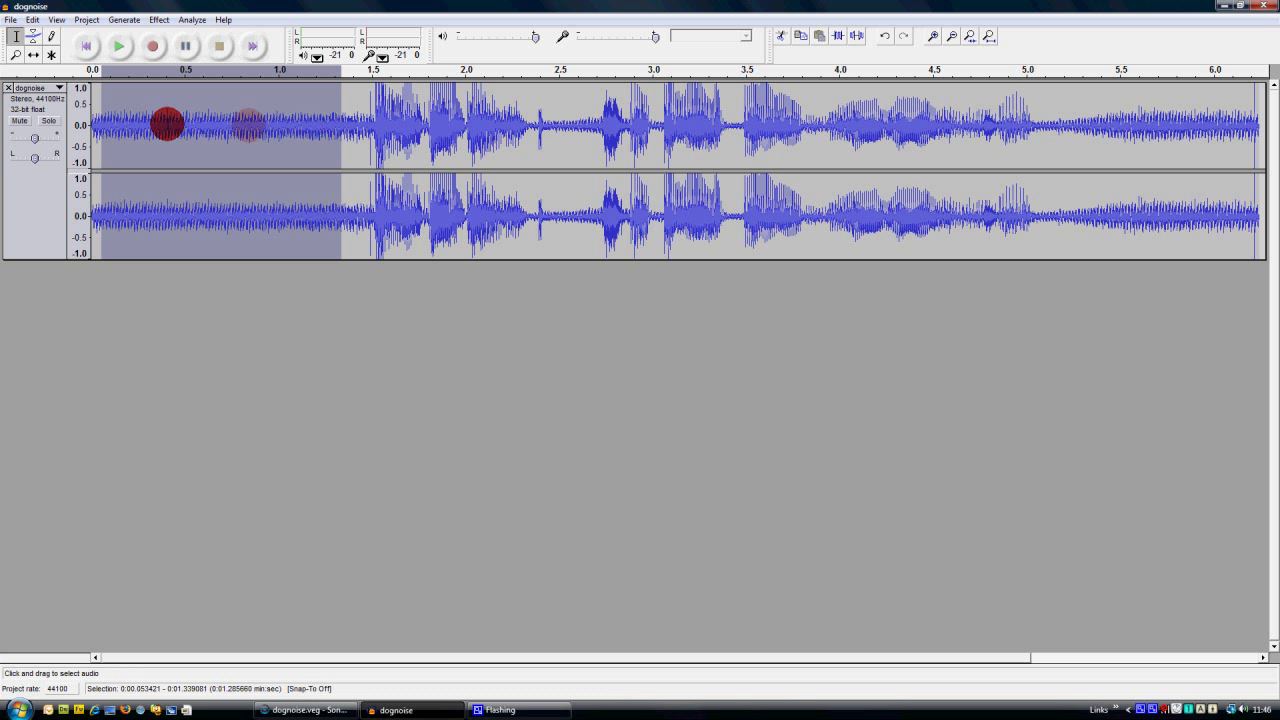
left_click(385, 158)
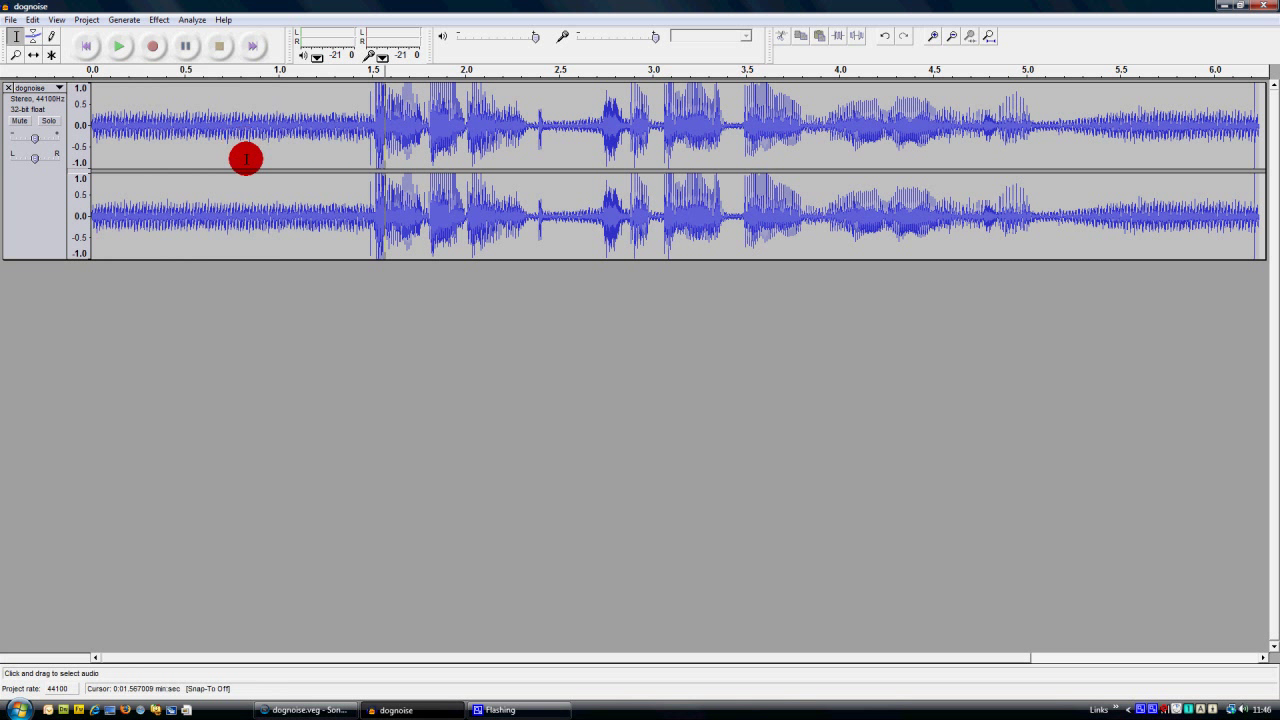
Select the whole dognoise track and apply Noise Removal with the strength slider near Less.
key("ctrl+a")
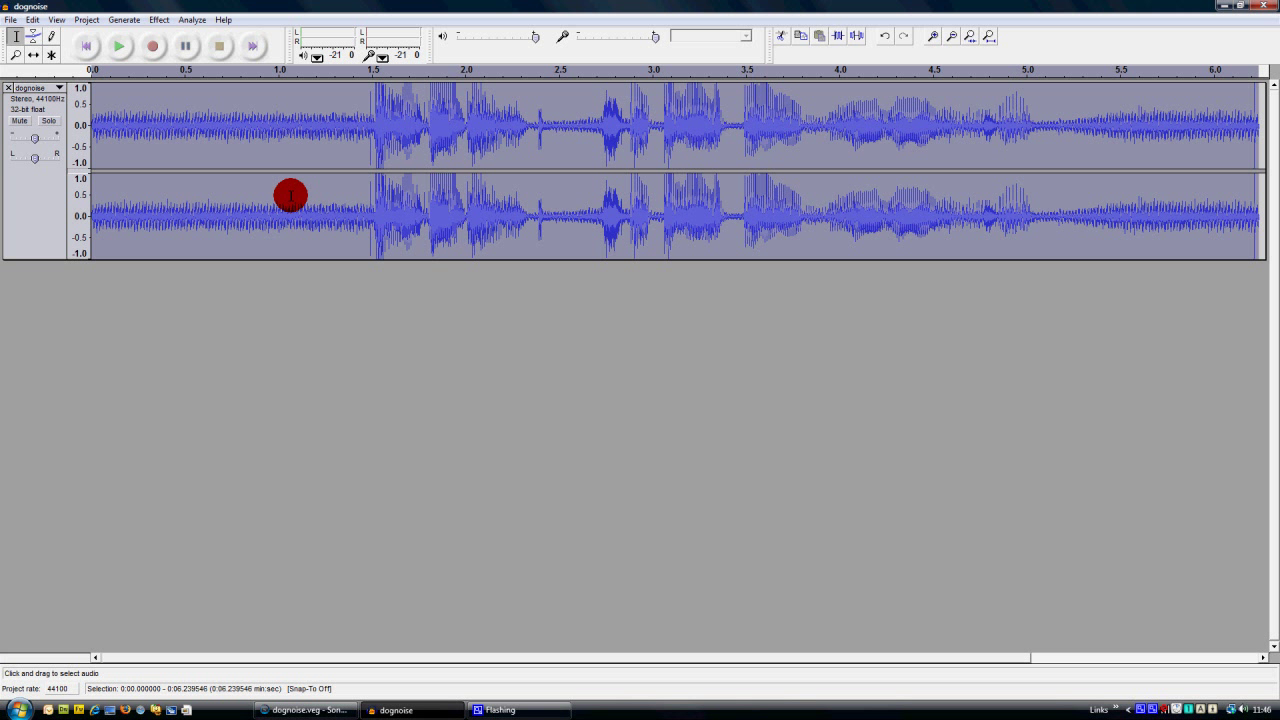
left_click(155, 21)
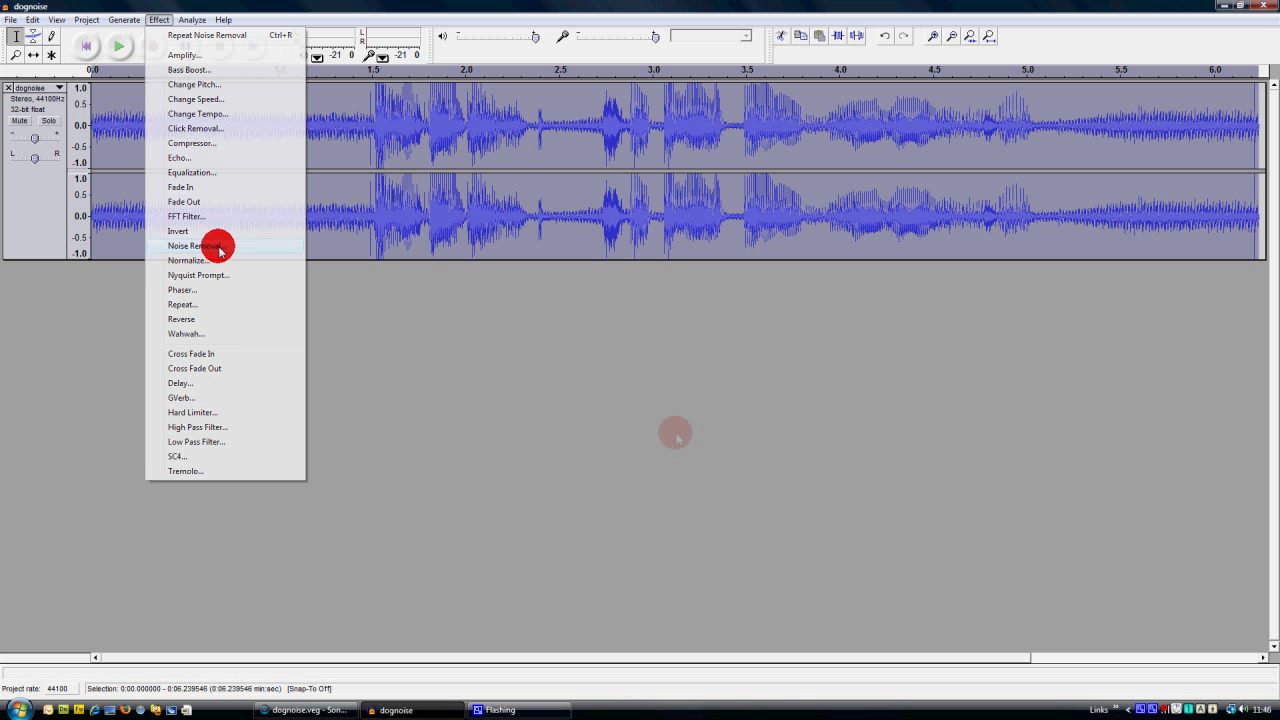
left_click(219, 250)
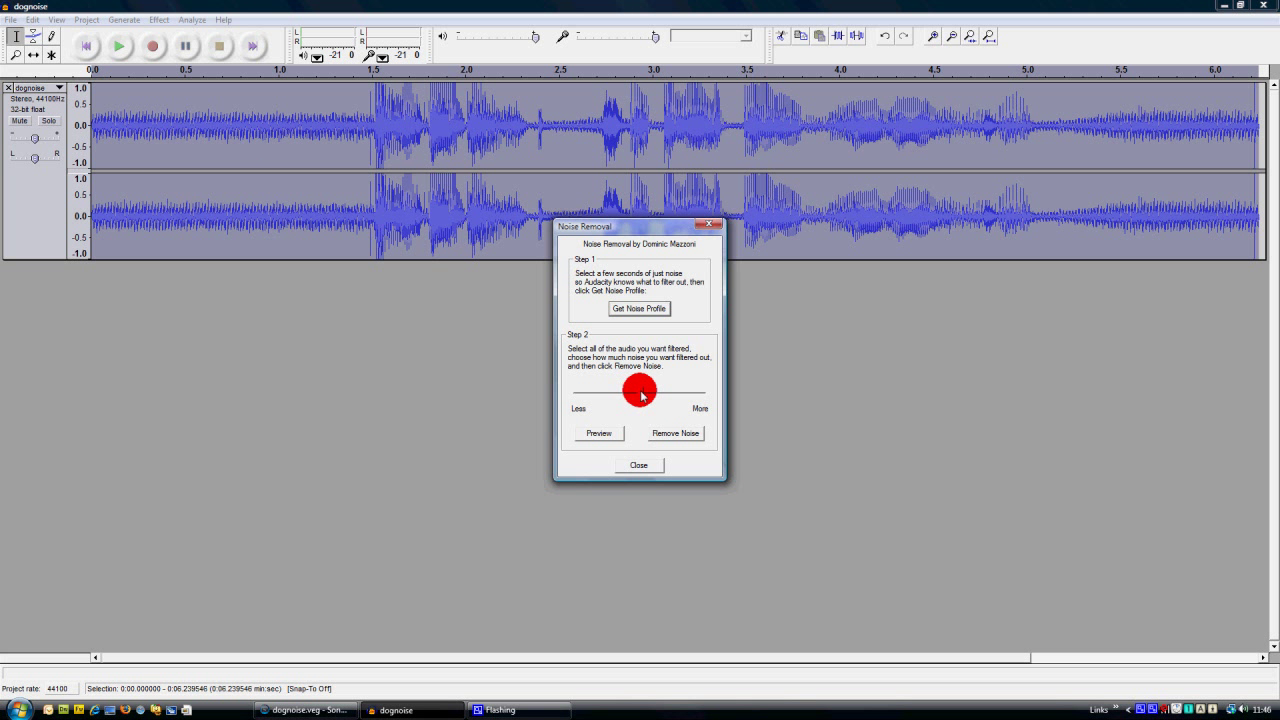
mouse_move(642, 395)
left_mouse_down()
mouse_move(586, 390)
mouse_move(702, 394)
mouse_move(564, 394)
mouse_move(670, 396)
mouse_move(592, 418)
mouse_move(560, 406)
mouse_move(723, 414)
mouse_move(590, 404)
mouse_move(620, 391)
mouse_move(611, 406)
mouse_move(574, 409)
mouse_move(594, 391)
mouse_move(662, 401)
left_mouse_up()
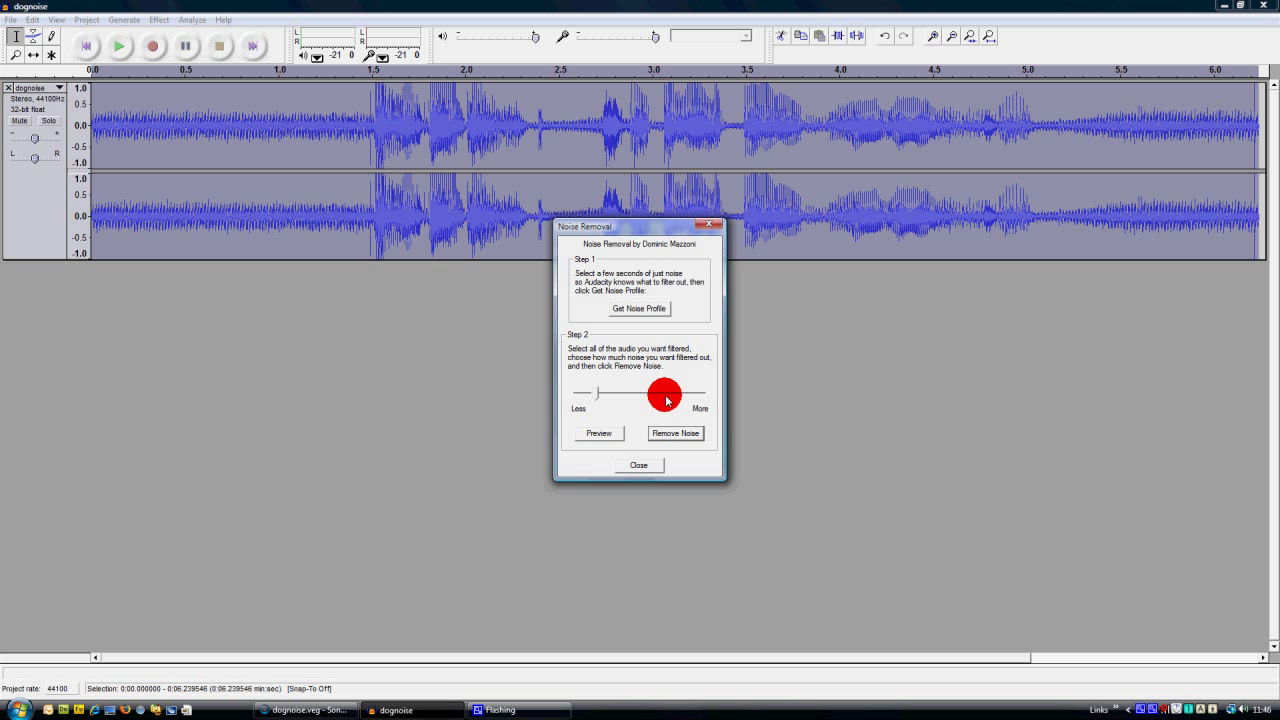
left_click_drag(663, 401, 643, 403)
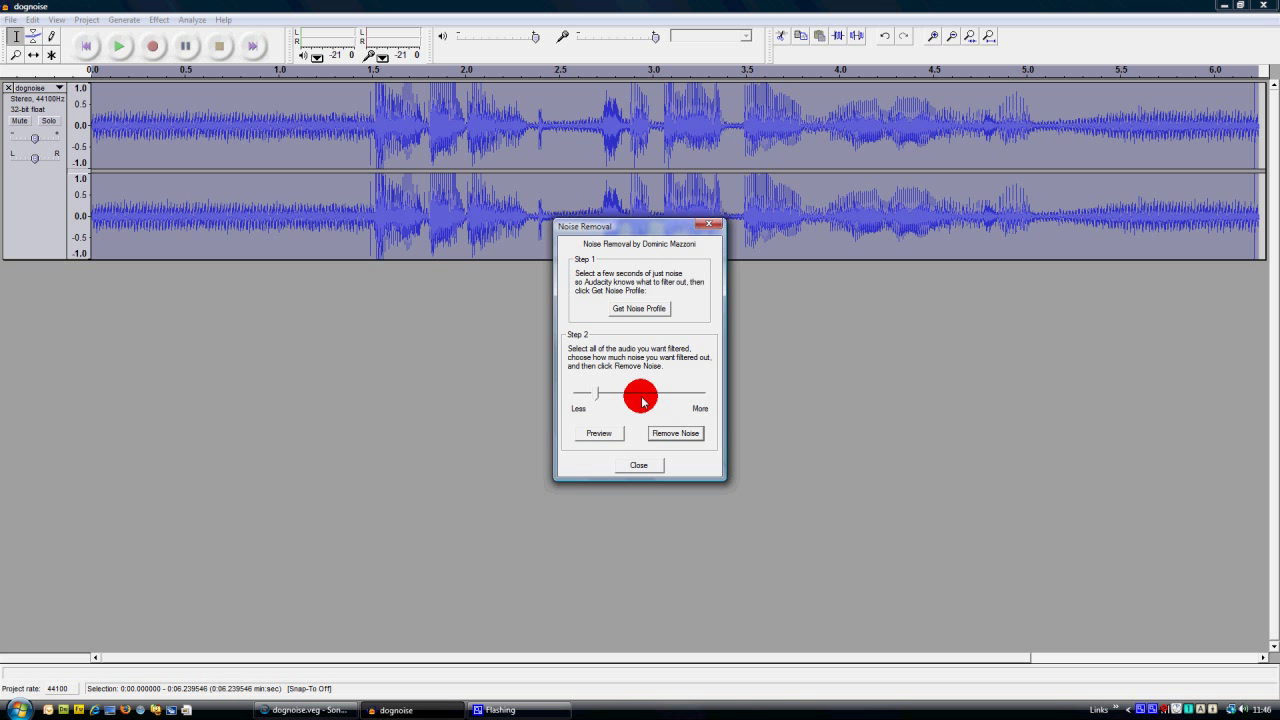
left_click_drag(643, 401, 612, 398)
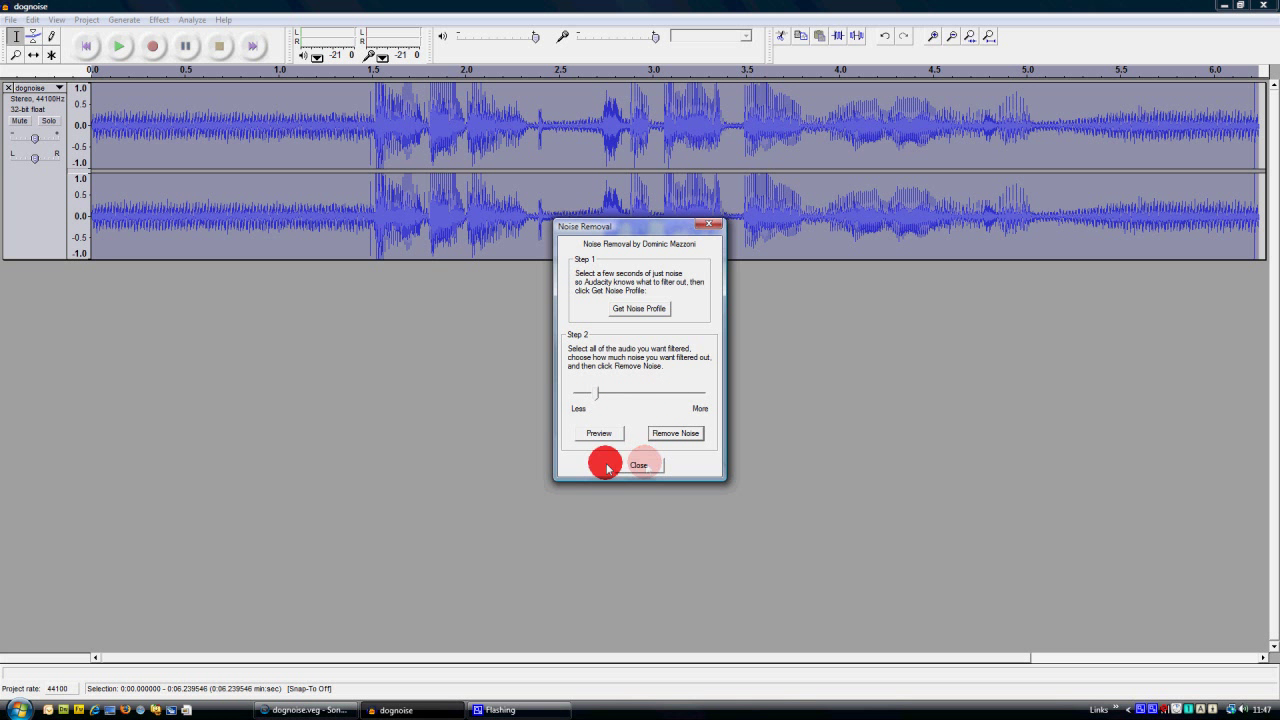
left_click(690, 433)
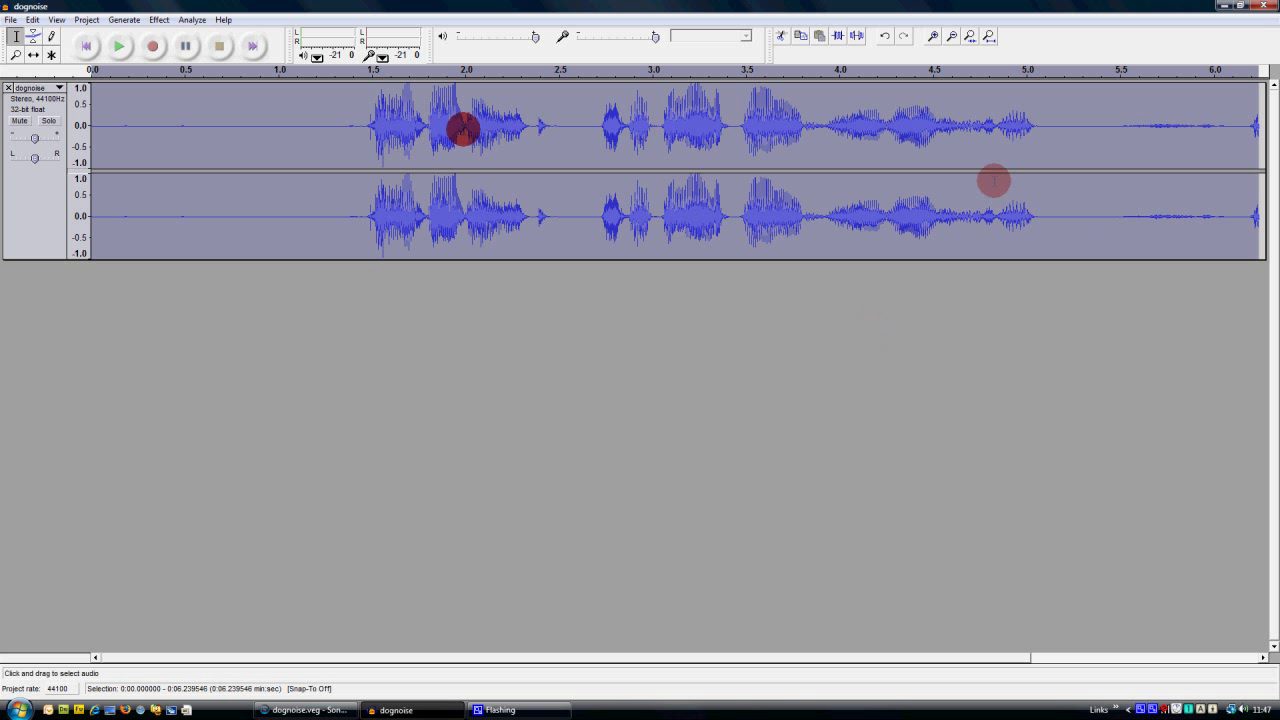
left_click(238, 208)
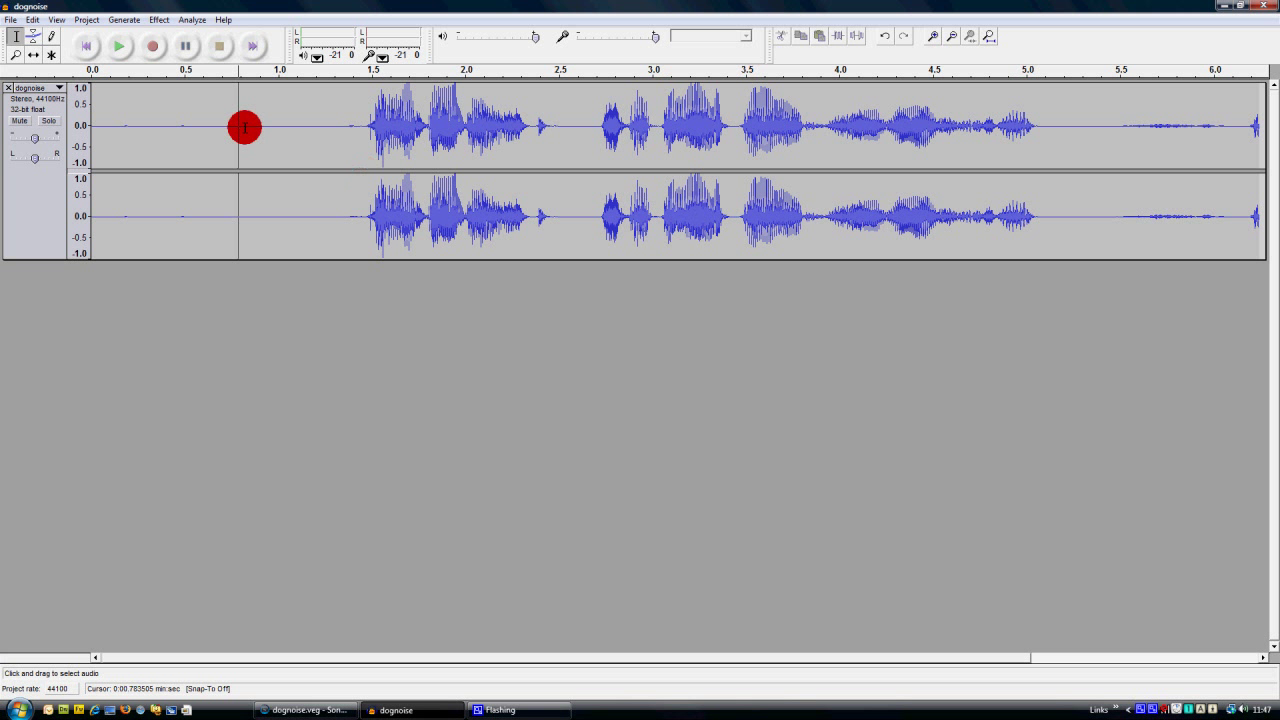
left_click_drag(200, 97, 346, 105)
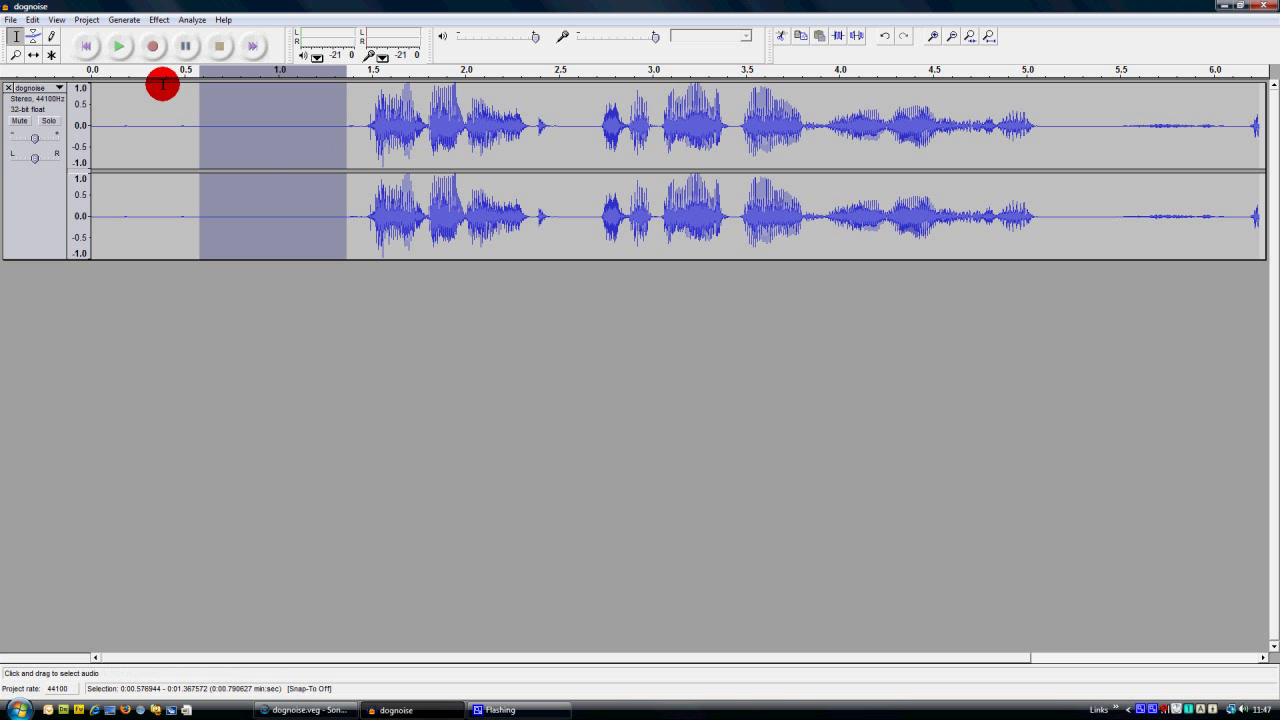
key("shift")
left_click(112, 47, "shift")
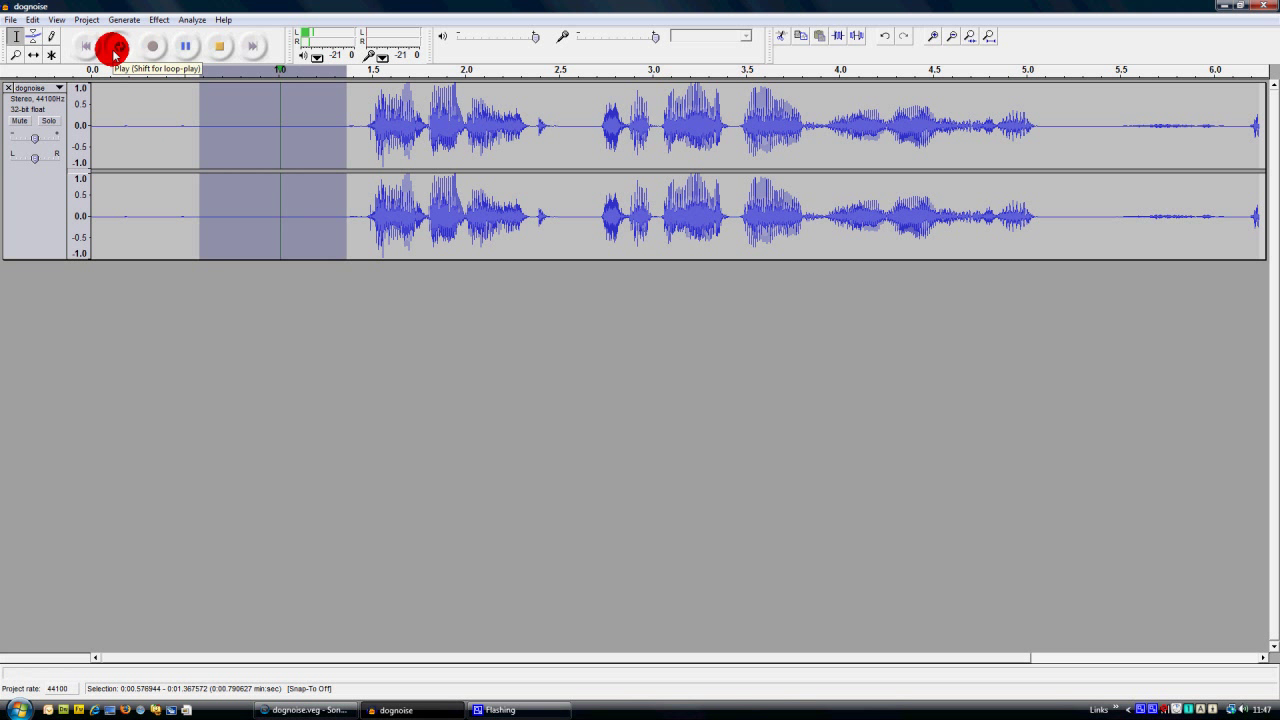
left_click(219, 47)
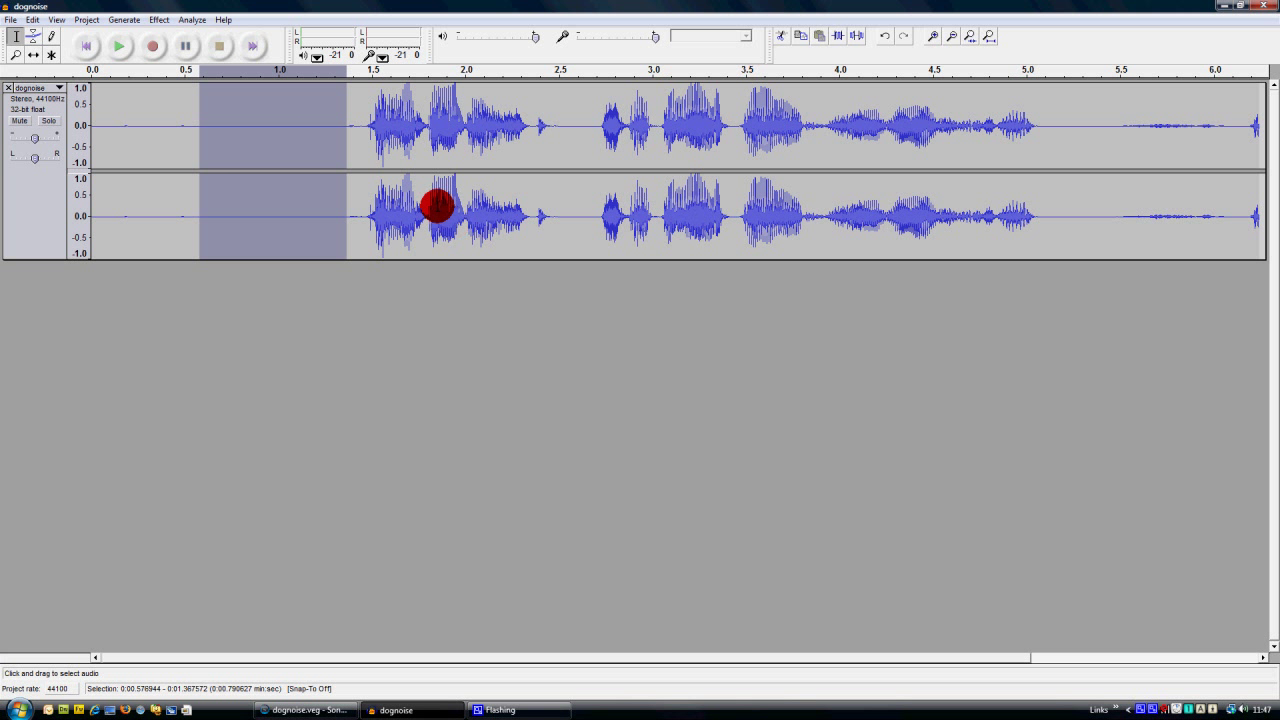
left_click(183, 143)
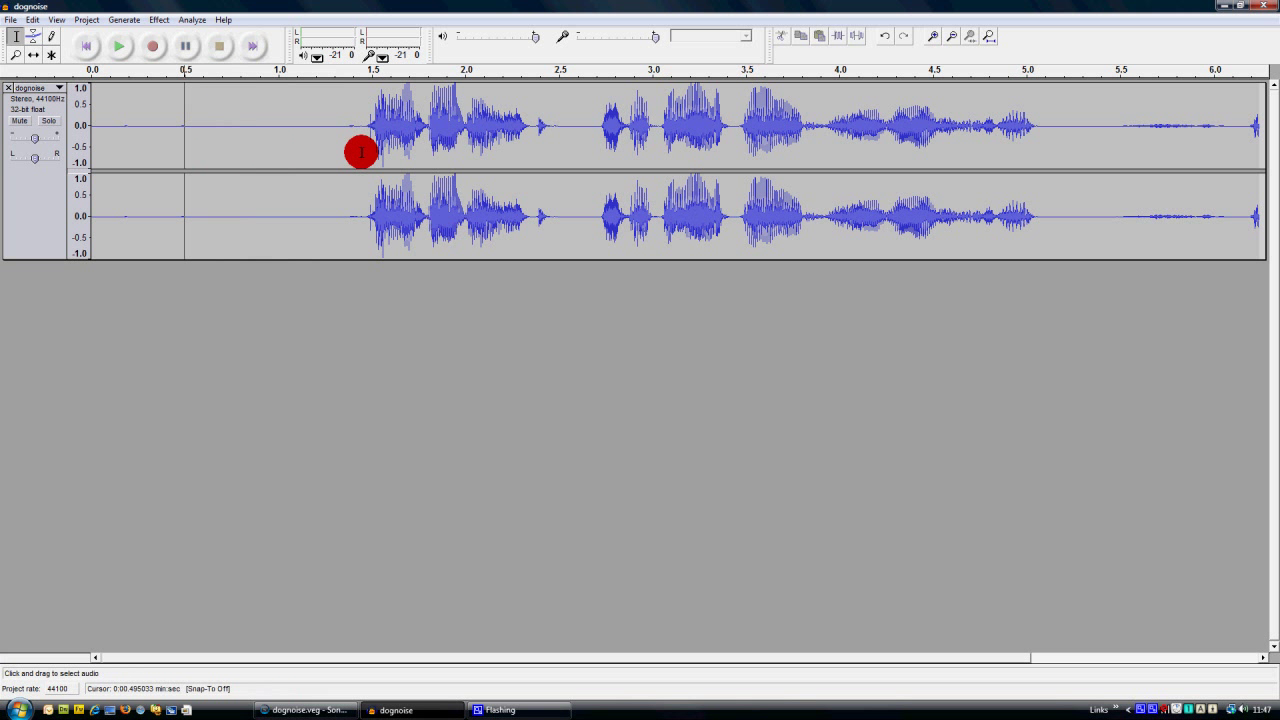
Export the cleaned track as dognoise WAV on the Desktop, minimize Audacity, and pick up the file.
left_click(8, 20)
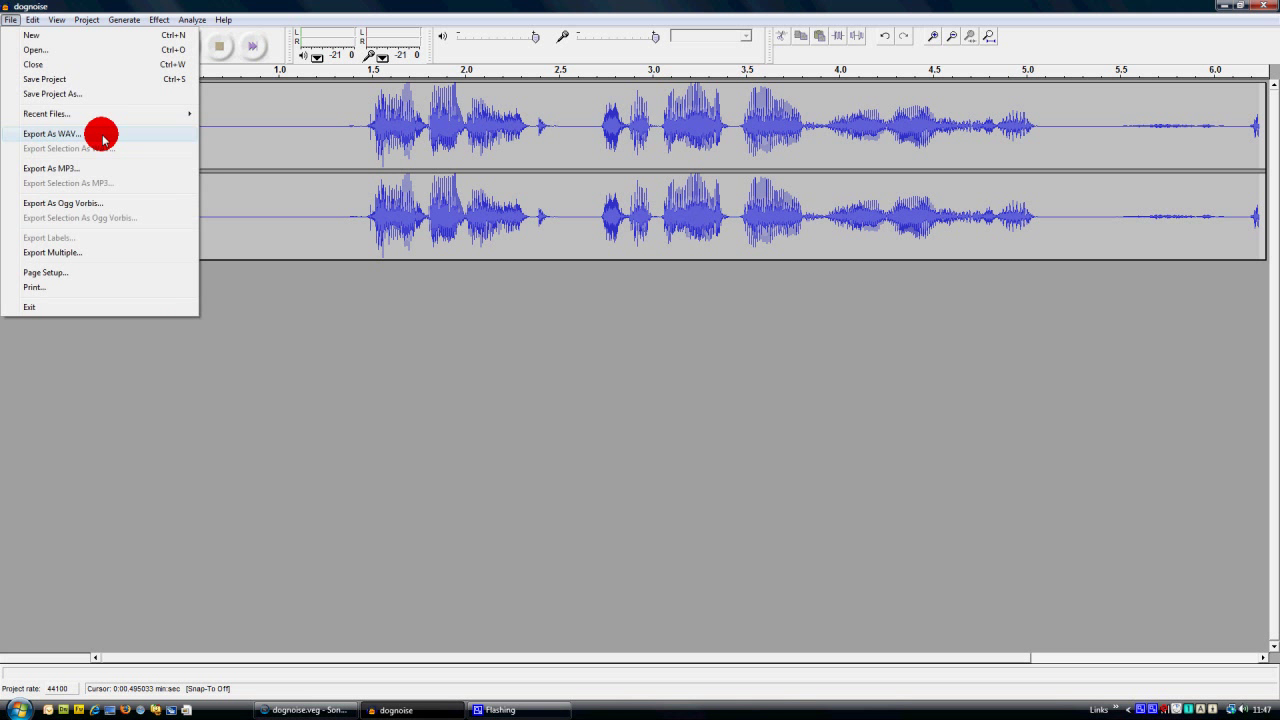
left_click(103, 137)
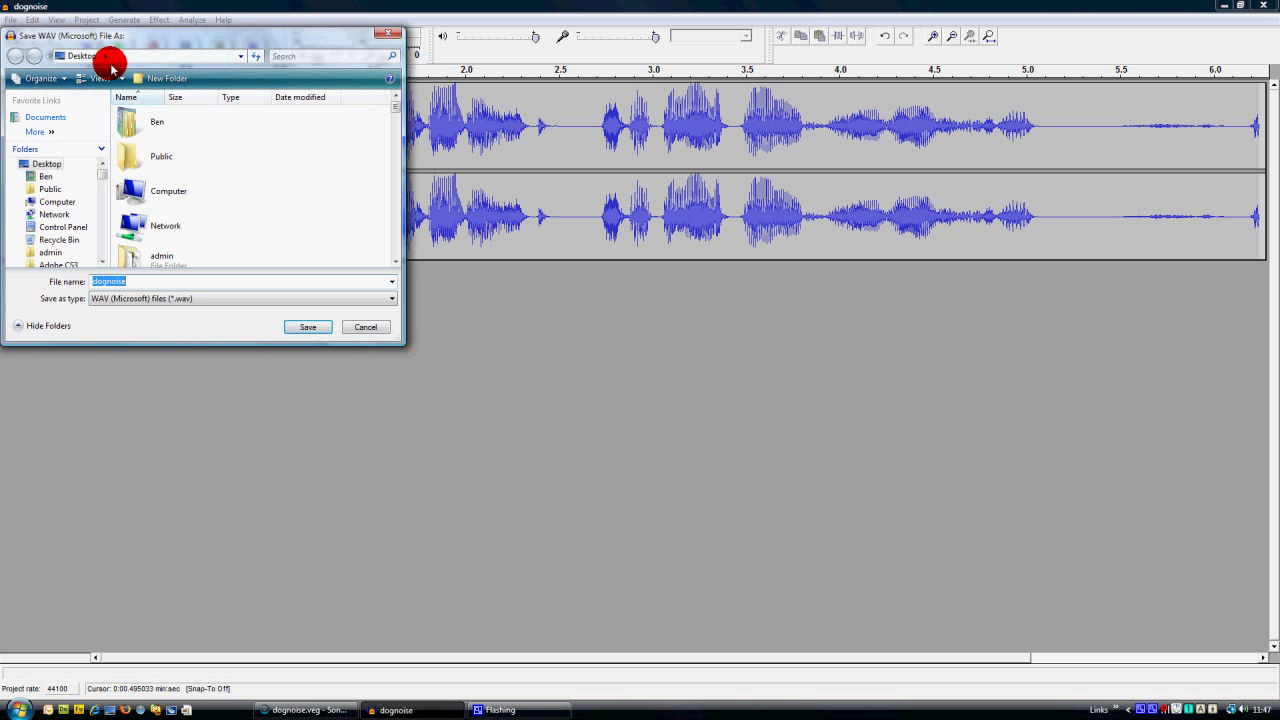
left_click(306, 330)
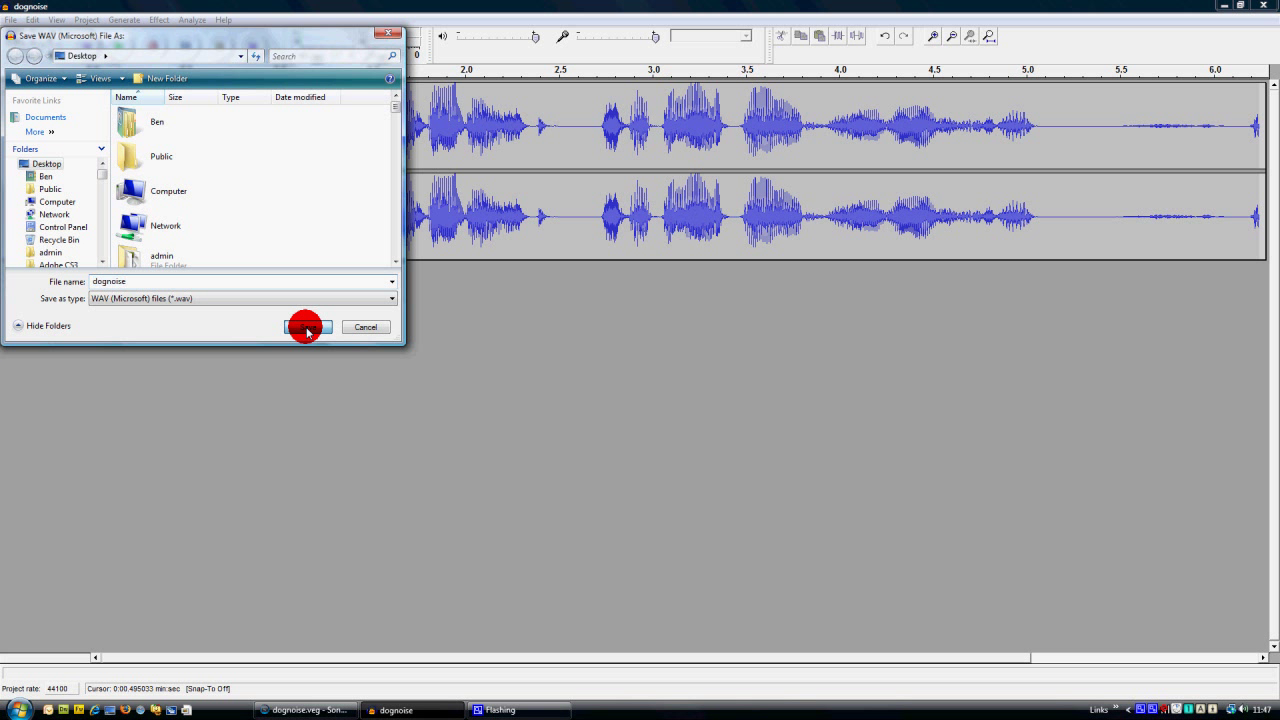
left_click(1226, 6)
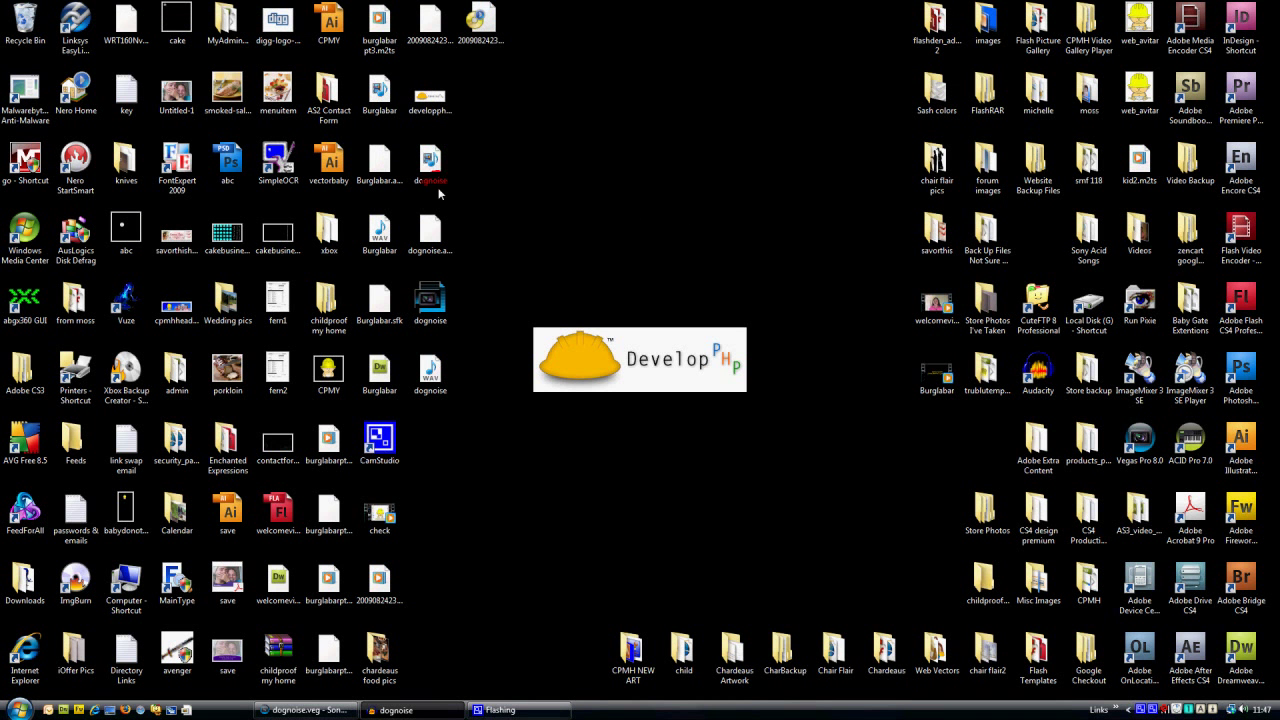
left_click_drag(438, 192, 430, 386)
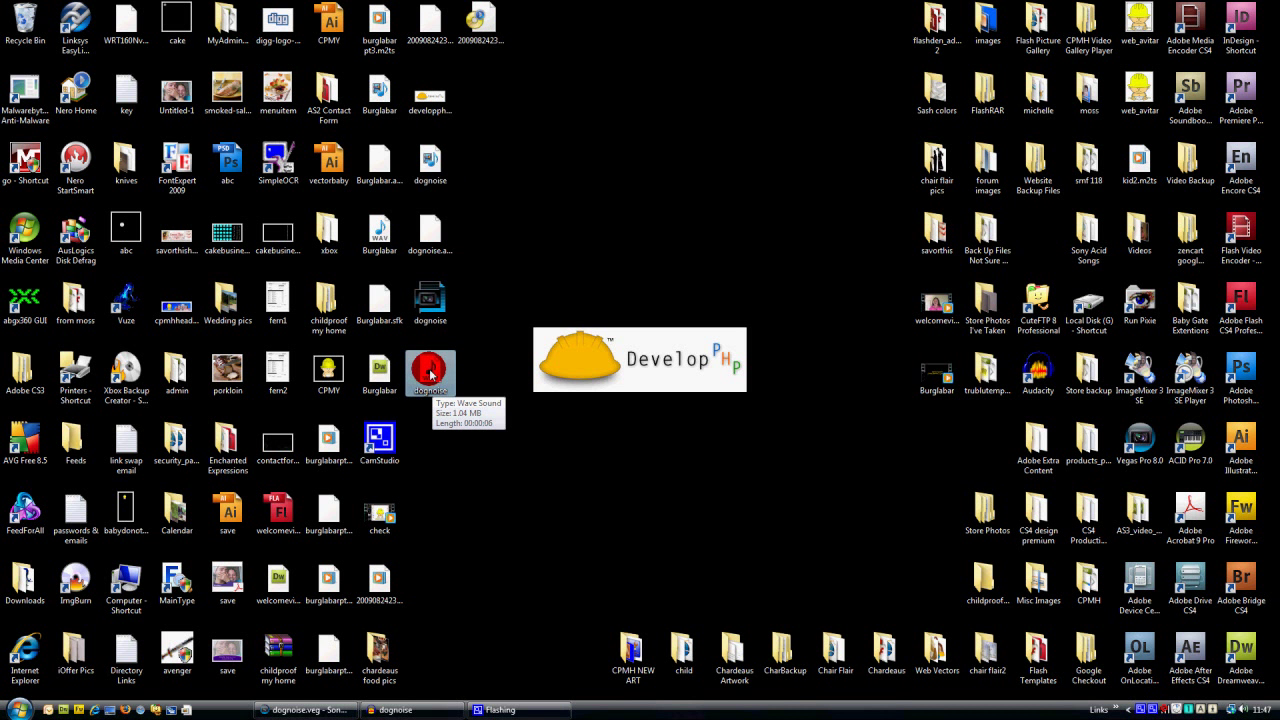
Drop dognoise.wav into the Vegas timeline and move it onto audio track 2 under the dog clip.
left_click_drag(428, 375, 266, 466)
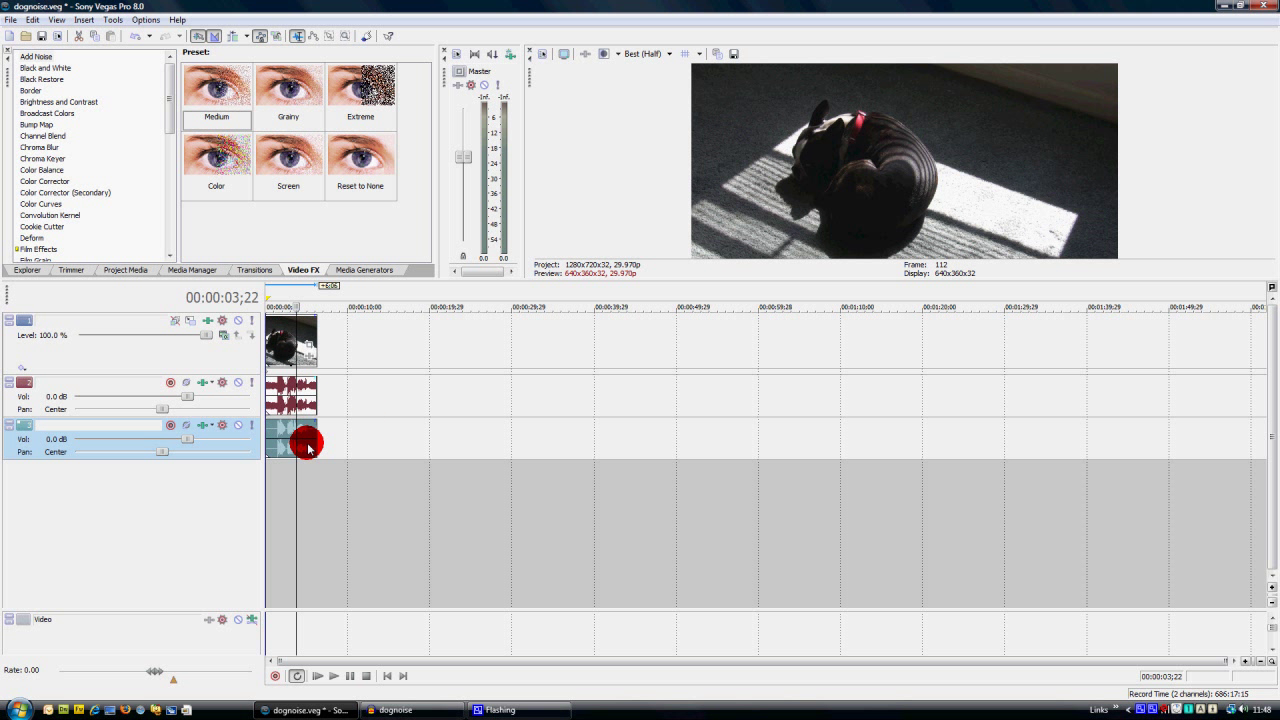
left_click_drag(308, 447, 300, 382)
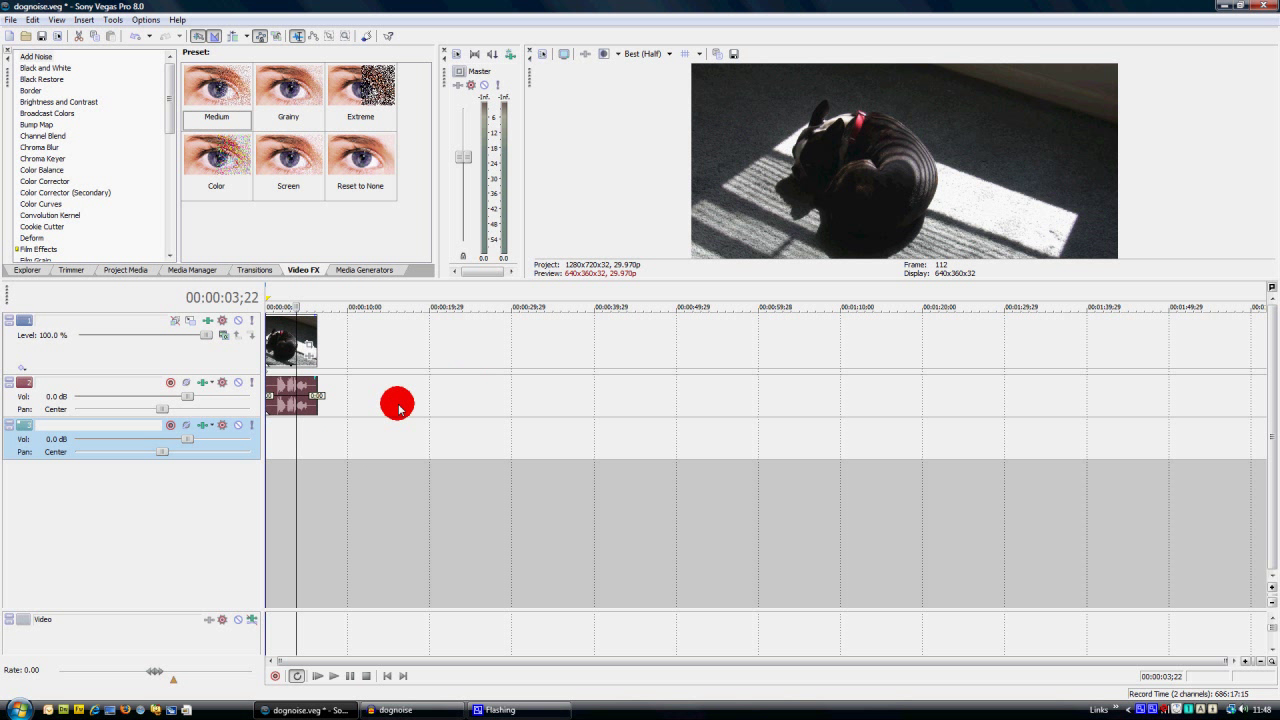
left_click(332, 400)
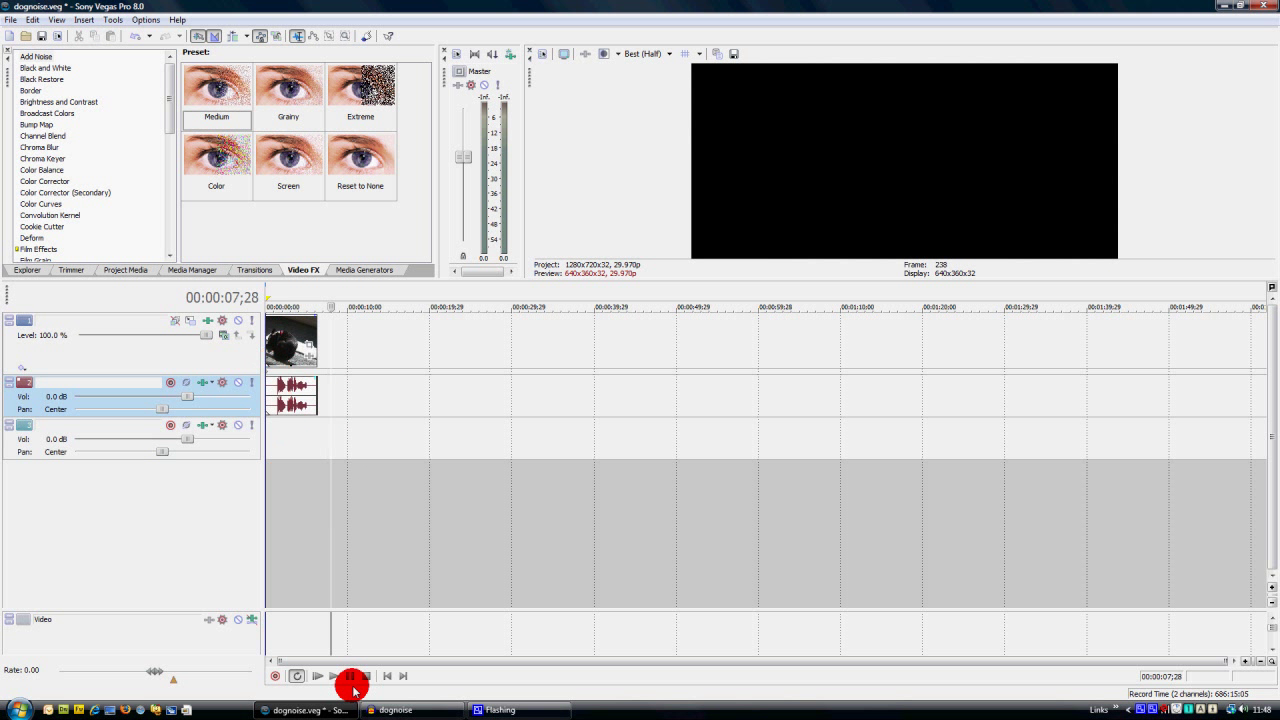
left_click(312, 678)
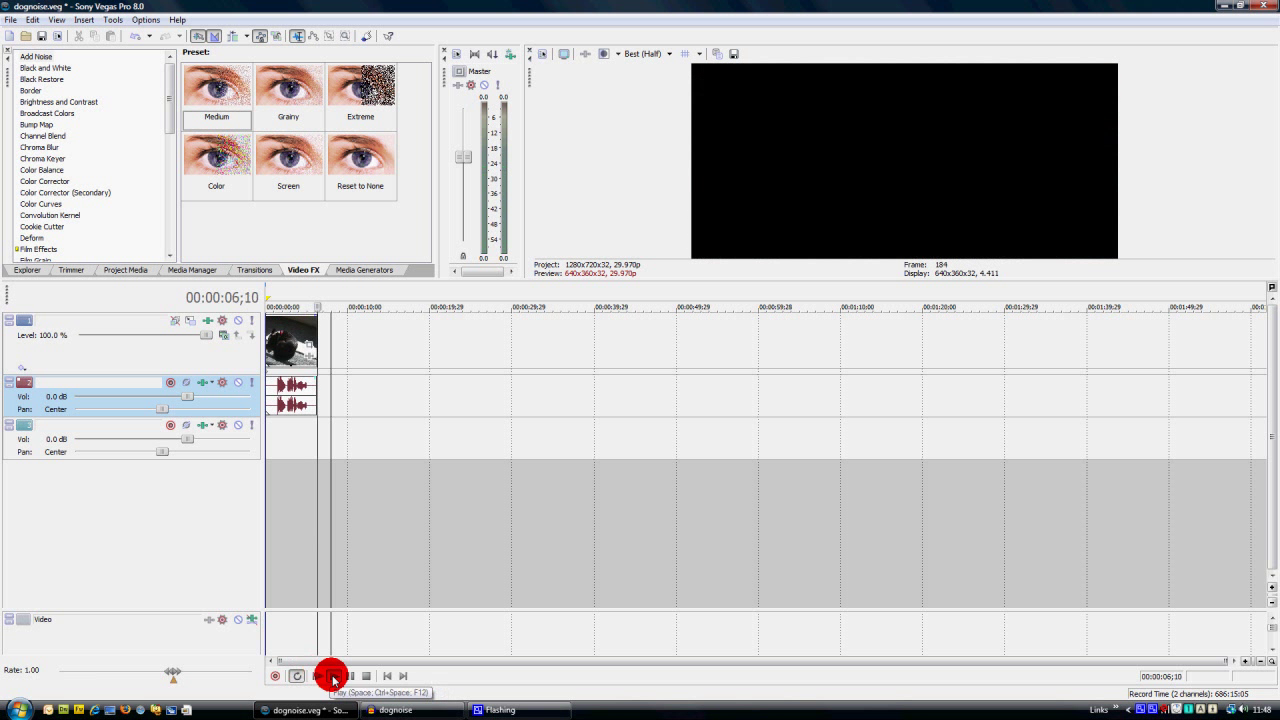
left_click(366, 676)
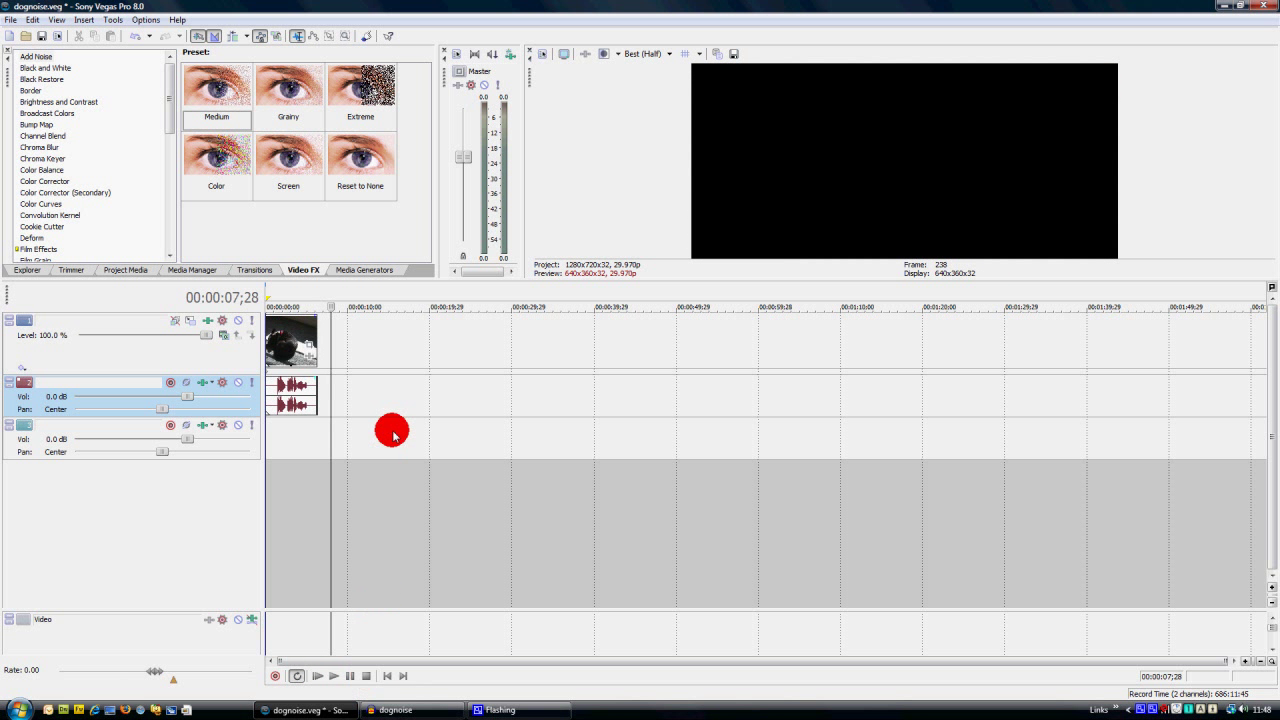